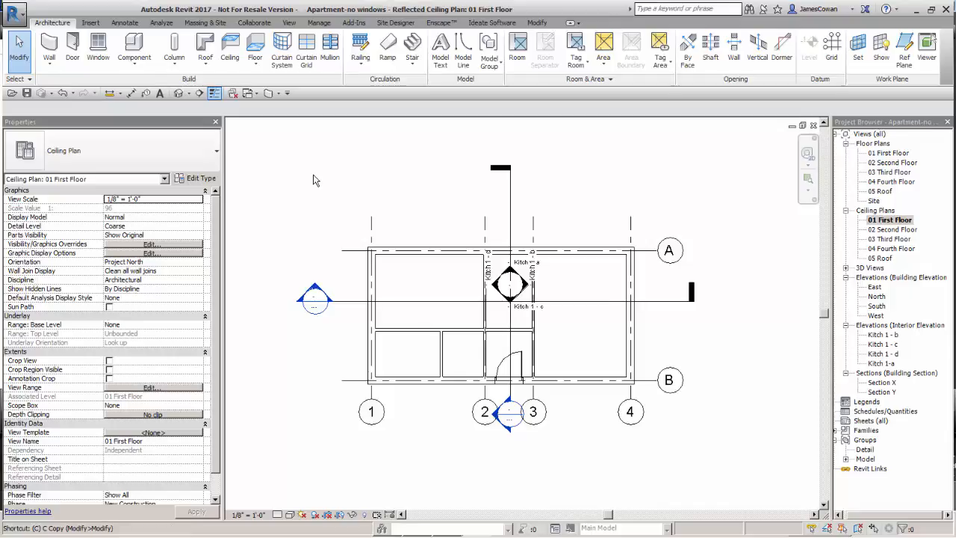
Open the 01 First Floor floor plan.
double_click(886, 154)
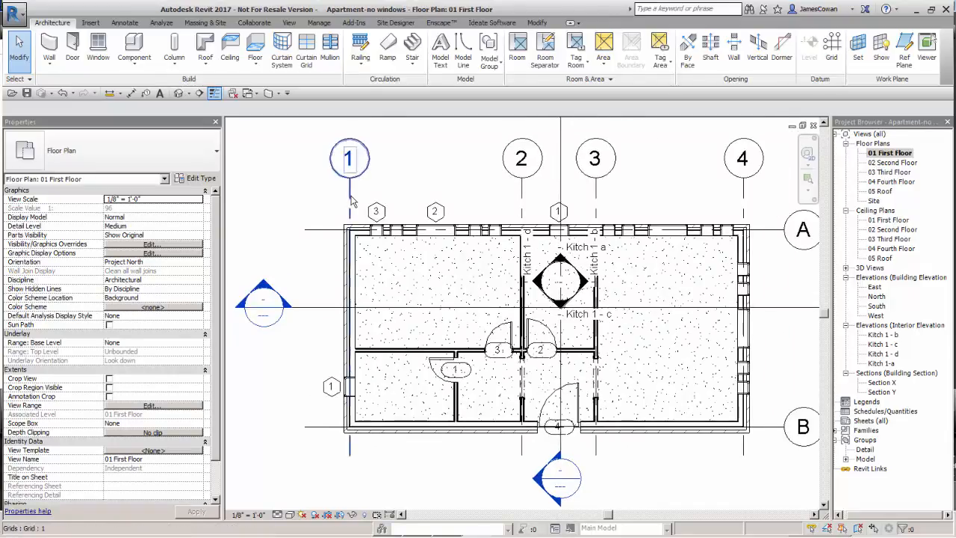
scroll(351, 201, down, 2)
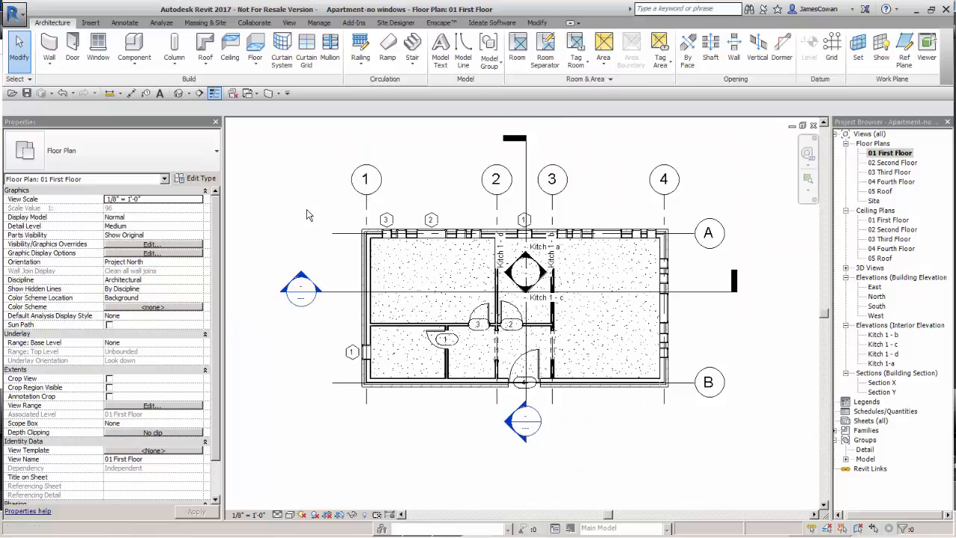
click(289, 22)
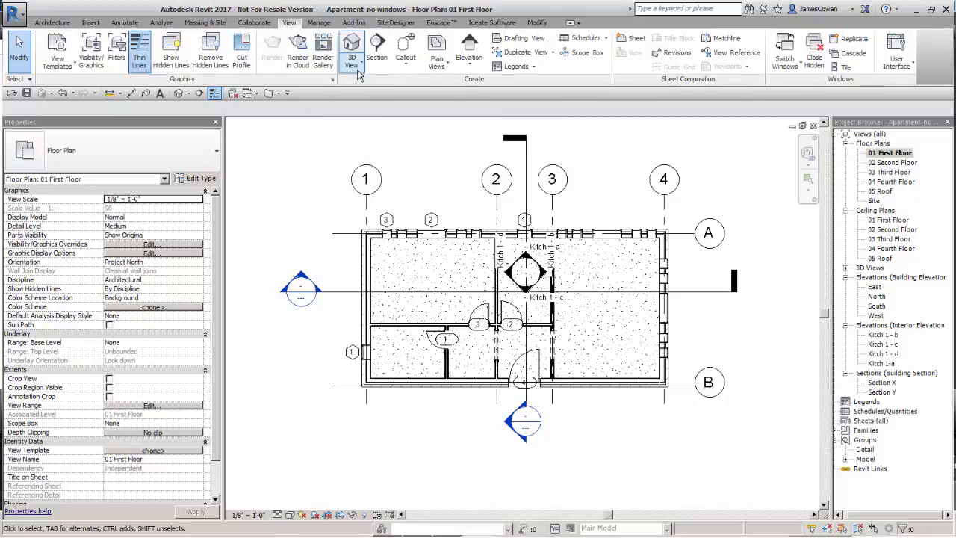
click(351, 64)
click(361, 110)
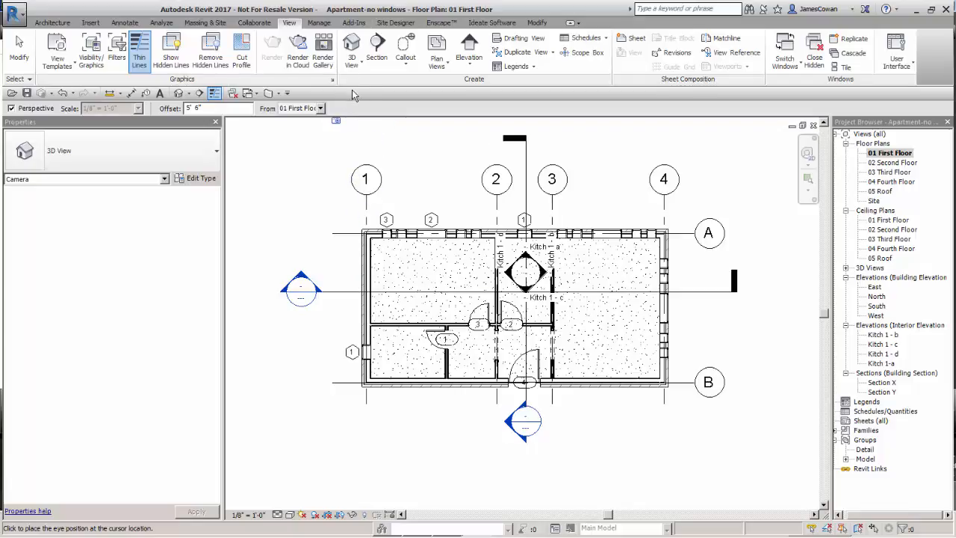
scroll(600, 381, down, 2)
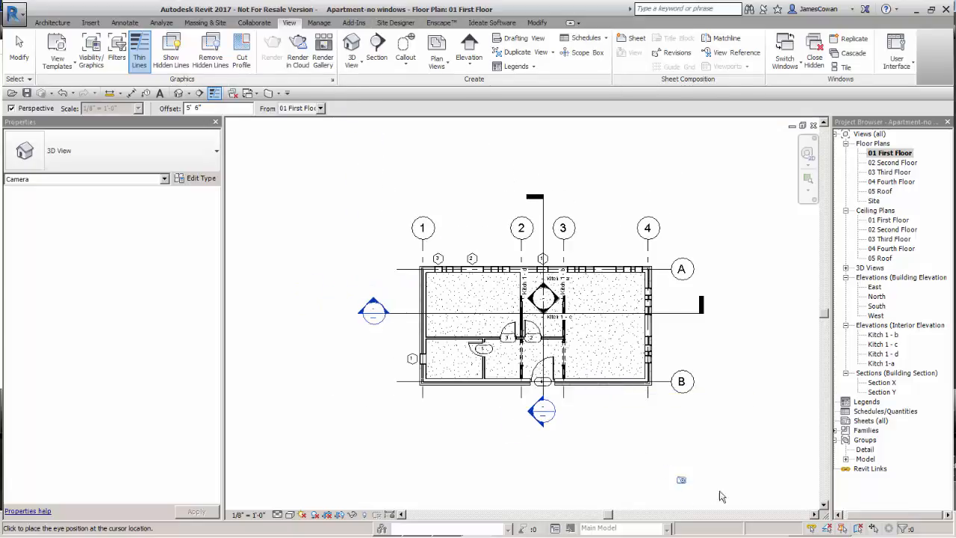
scroll(715, 471, down, 1)
middle_drag(715, 470, 670, 431)
click(756, 491)
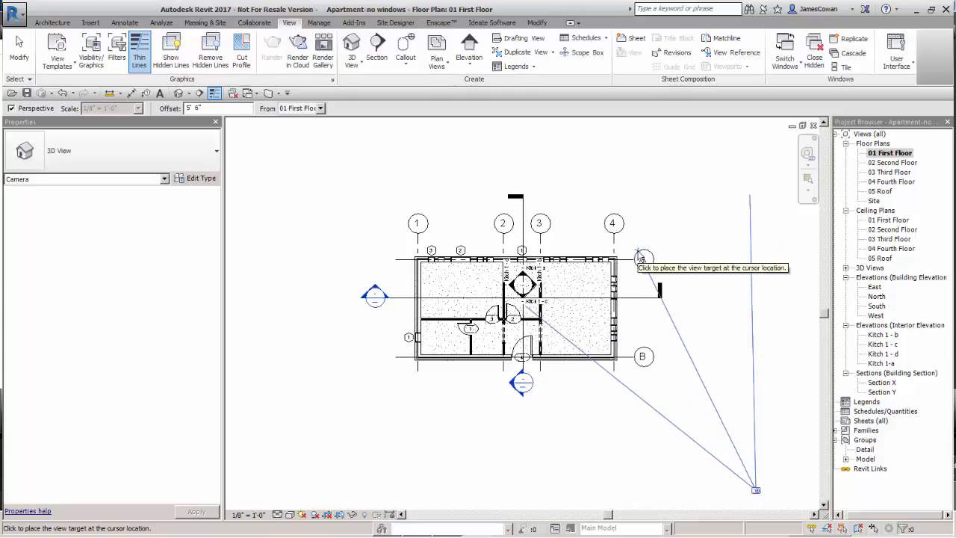
key(Escape)
key(Escape)
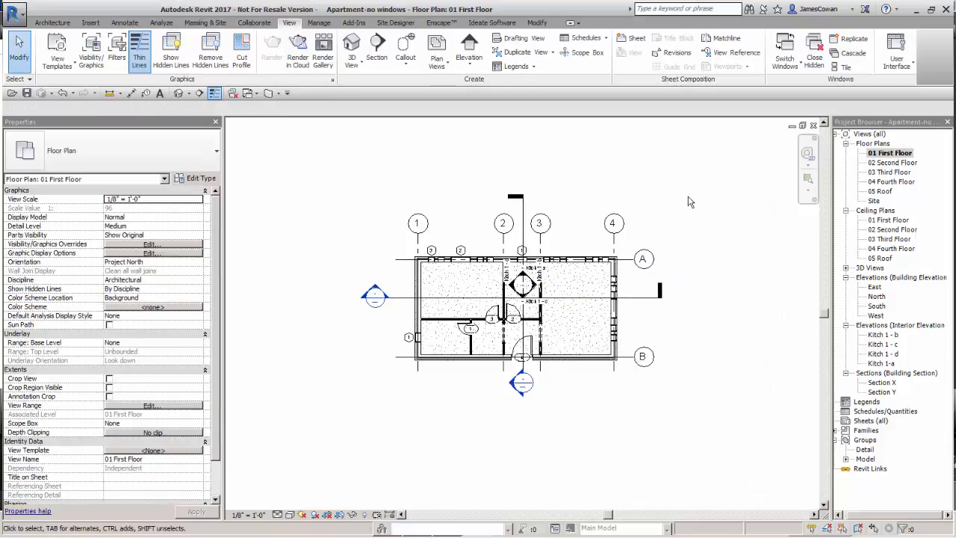
Create a perspective camera view from outside the building beyond grid corner A-4, aimed diagonally across the plan past wall B.
click(354, 66)
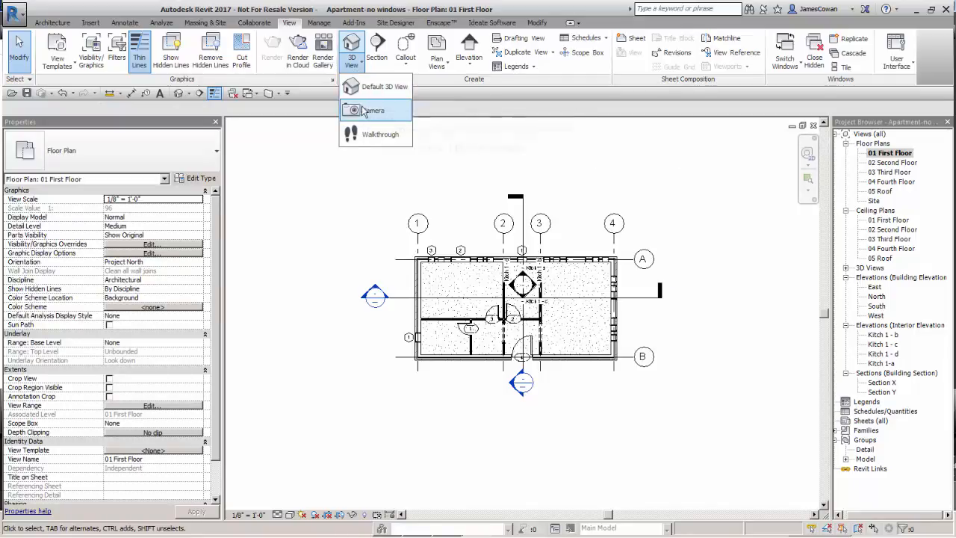
click(371, 110)
click(692, 140)
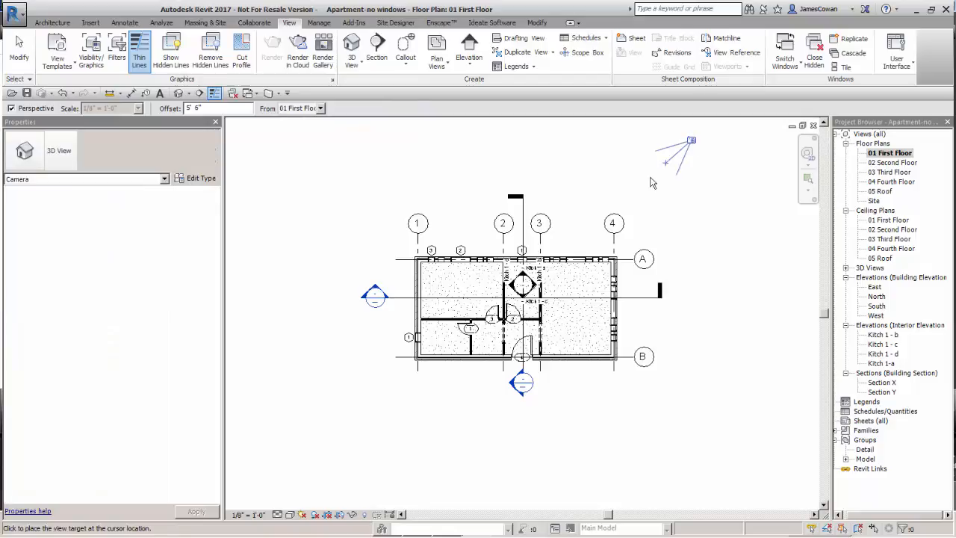
click(457, 394)
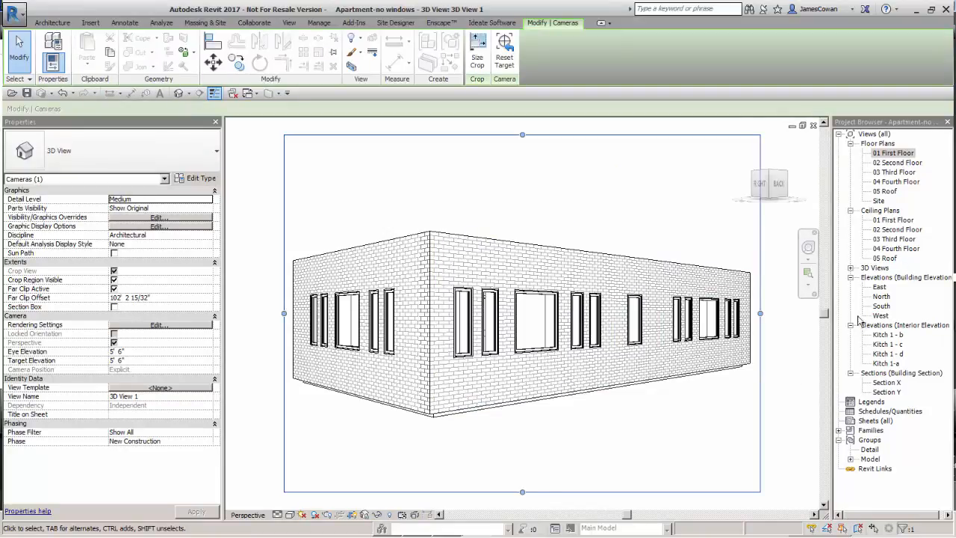
Rename the new camera view 3D View 1 as Exterior.
click(853, 272)
click(853, 272)
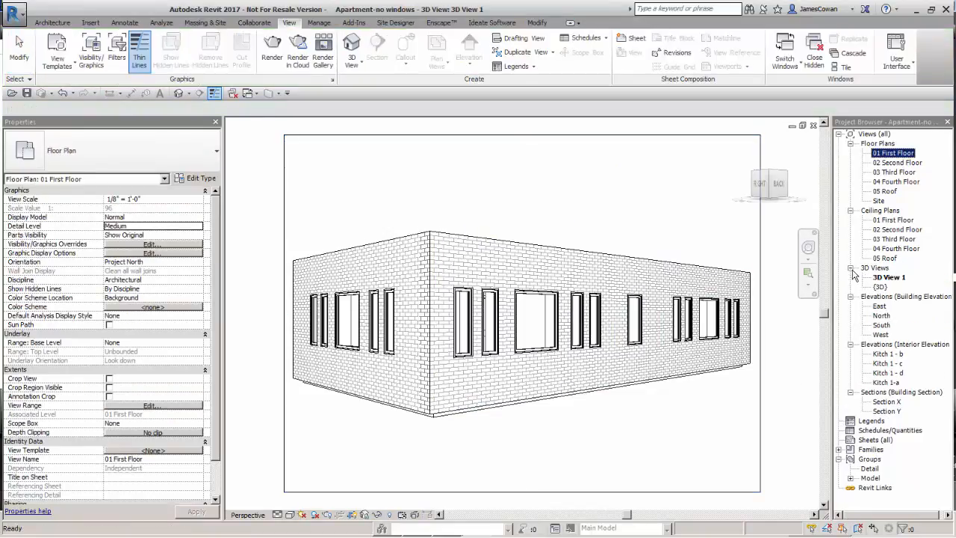
right_click(886, 279)
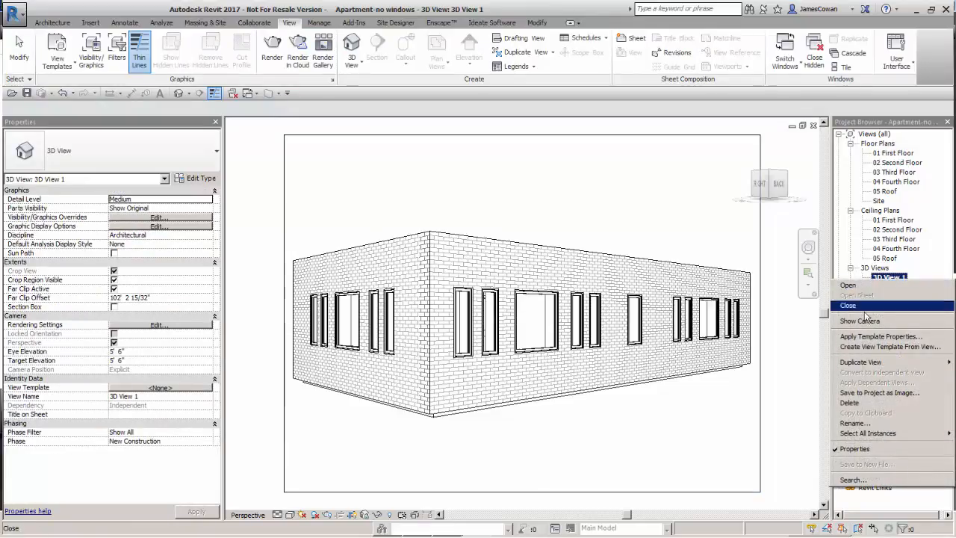
click(854, 422)
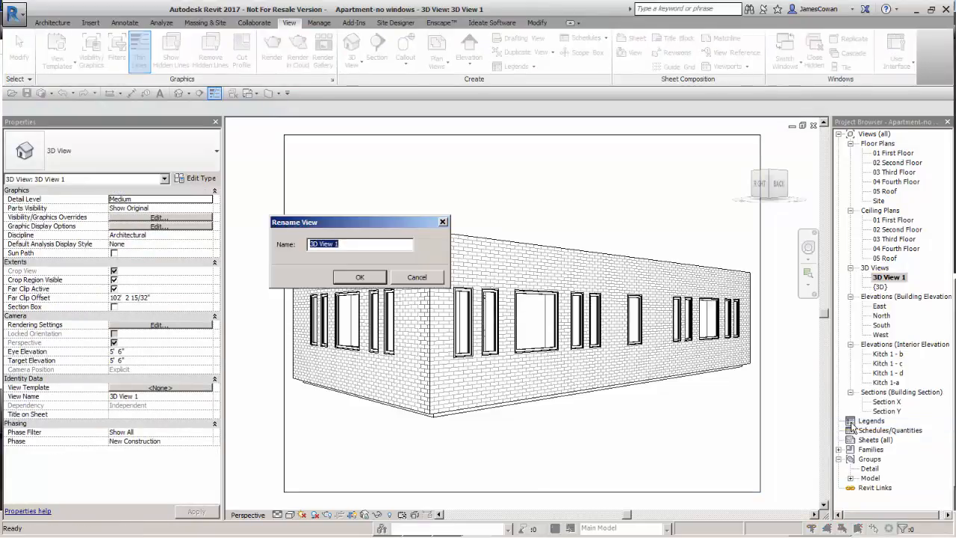
text(Exterior)
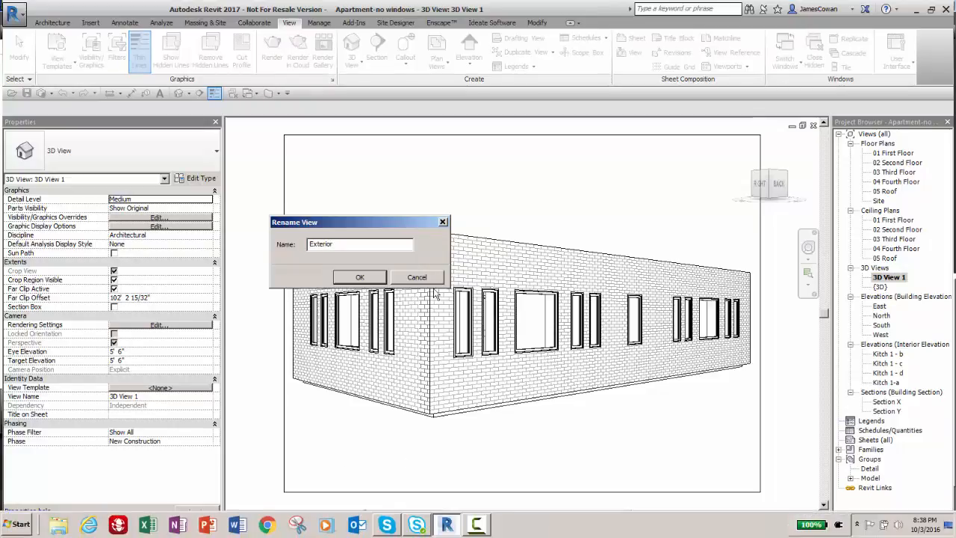
click(359, 277)
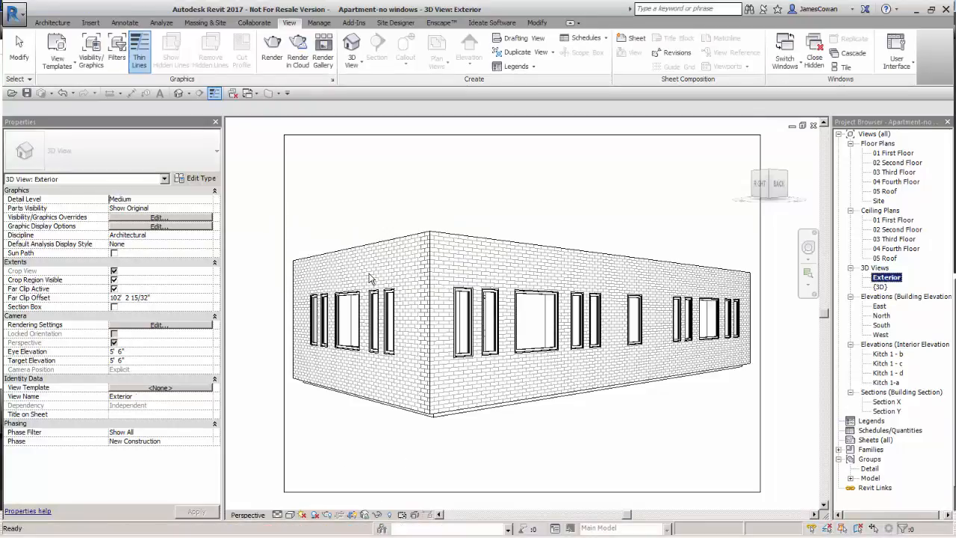
Create a camera view in the 01 First Floor plan from just inside the entrance door, aimed beyond grid corner A-4.
double_click(894, 153)
scroll(626, 305, up, 4)
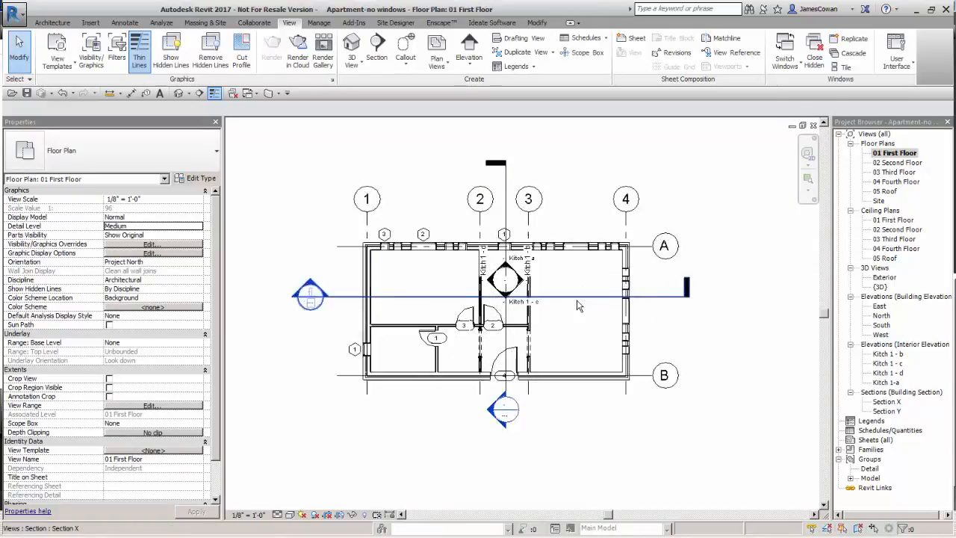
scroll(626, 304, down, 1)
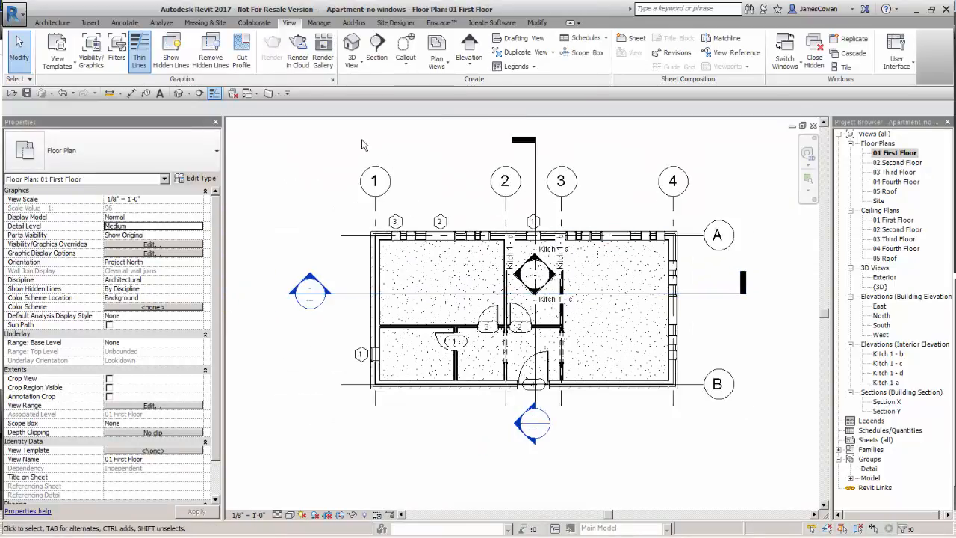
click(355, 68)
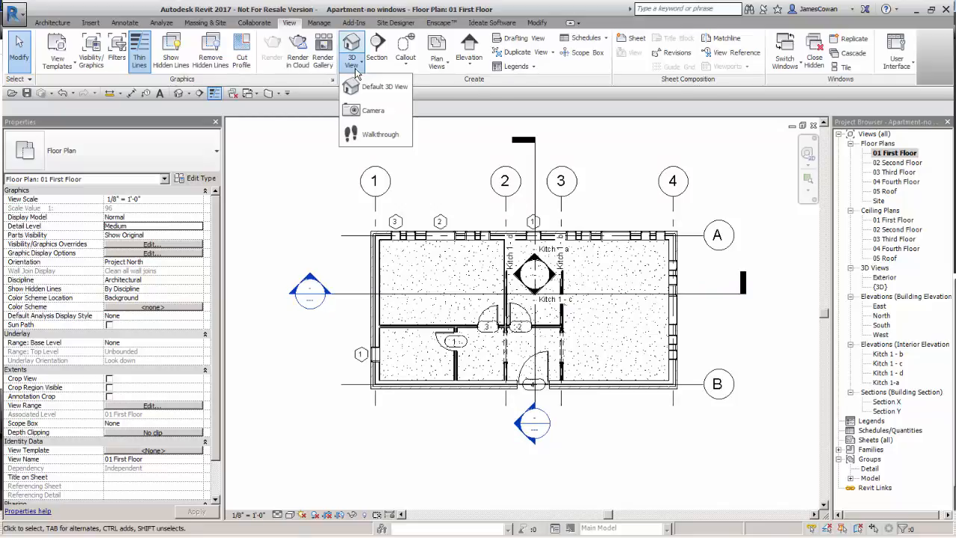
click(367, 109)
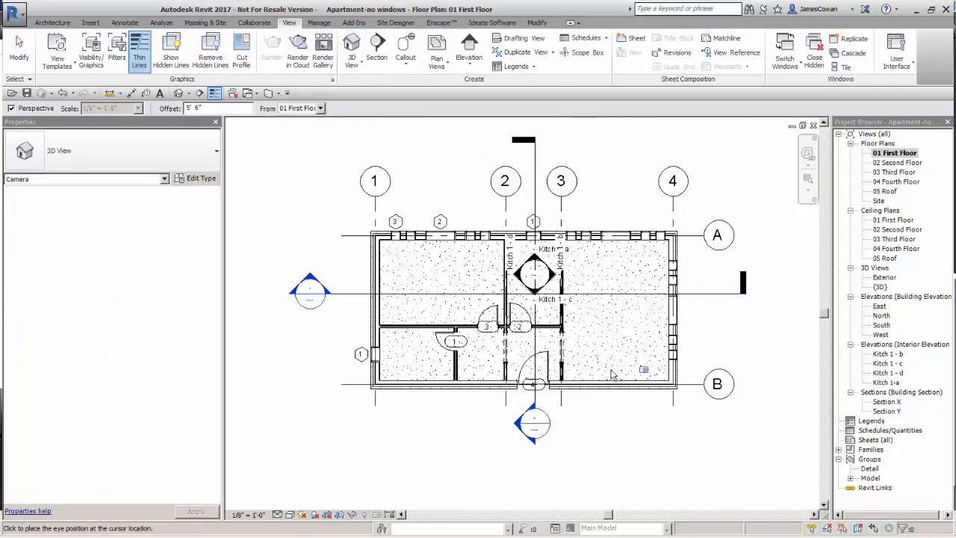
click(538, 364)
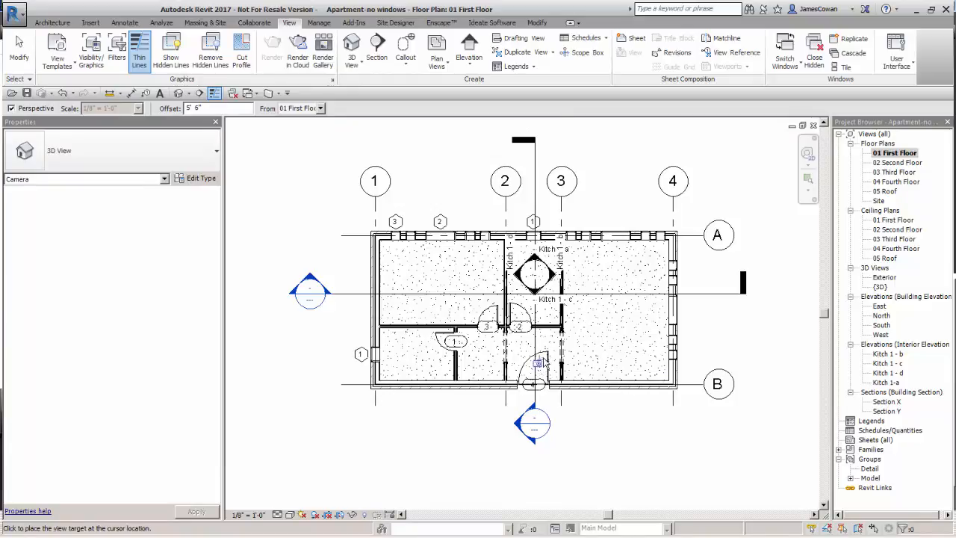
click(729, 213)
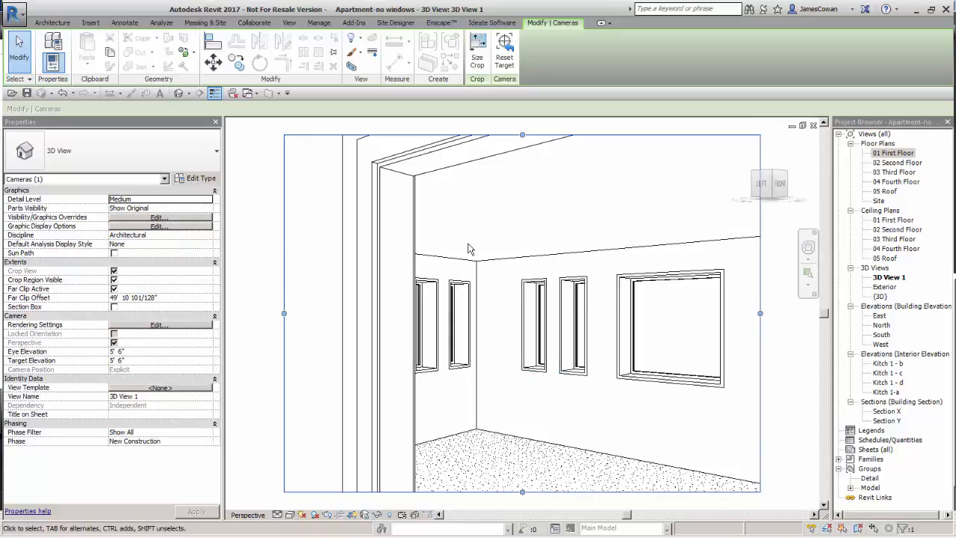
Rename the new interior camera view 3D View 1 as Interior.
right_click(886, 278)
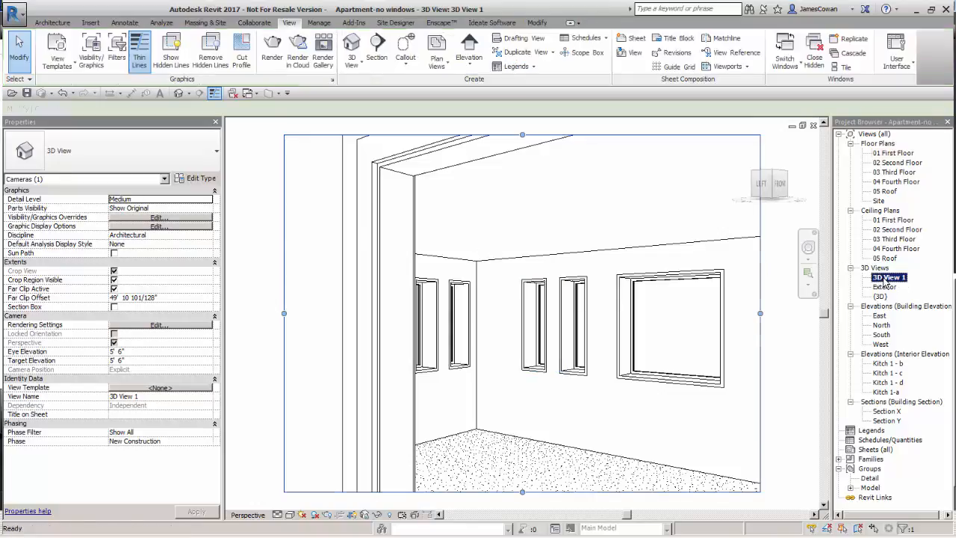
click(854, 422)
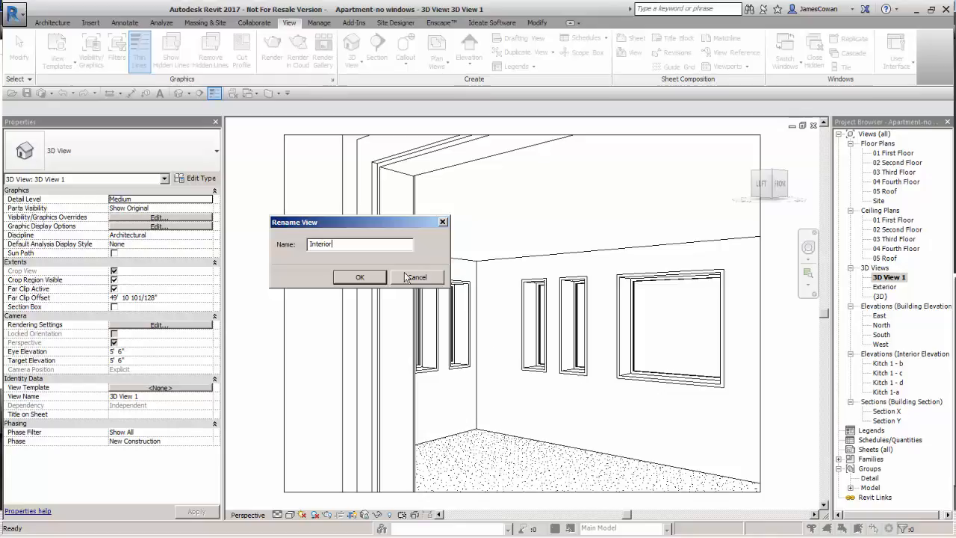
click(361, 278)
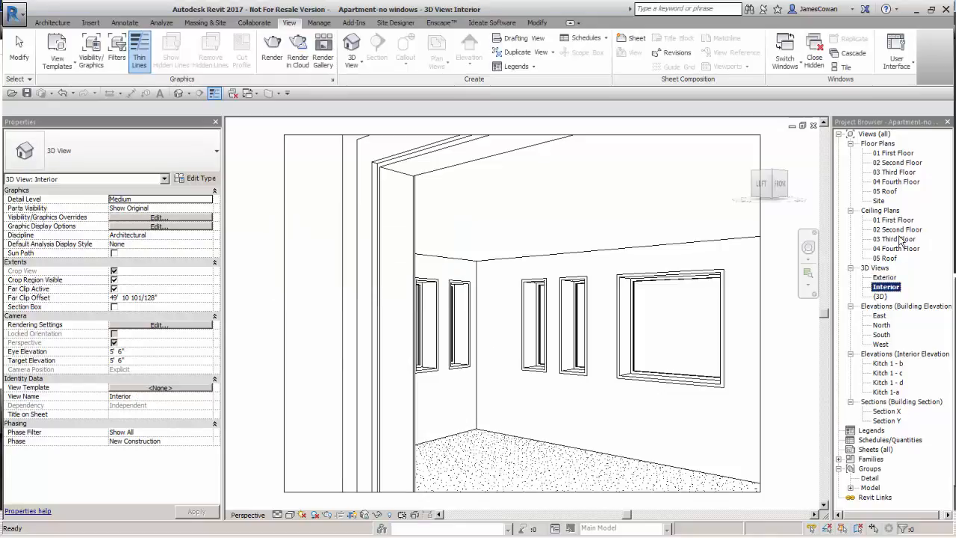
Duplicate the {3D} view and rename the copy as Working 3D.
right_click(874, 297)
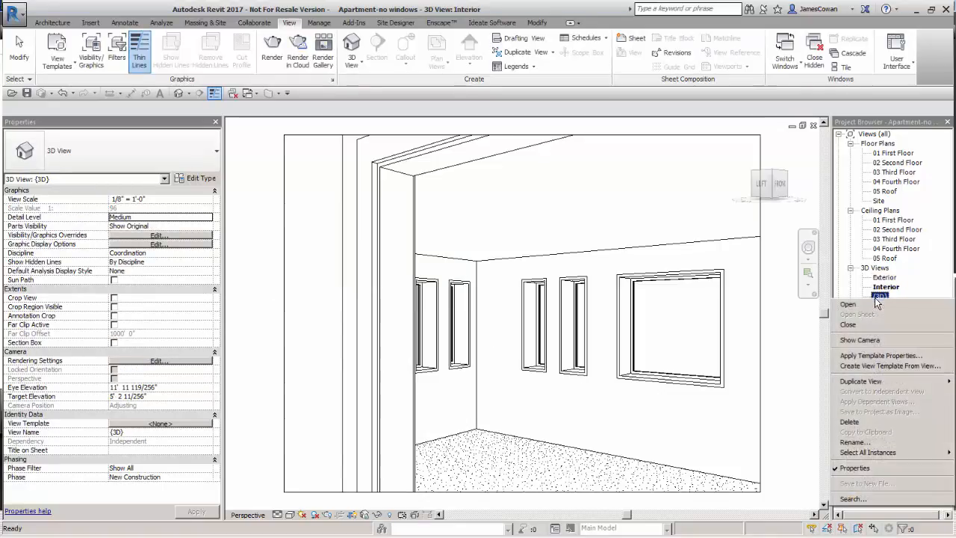
mouse_move(867, 382)
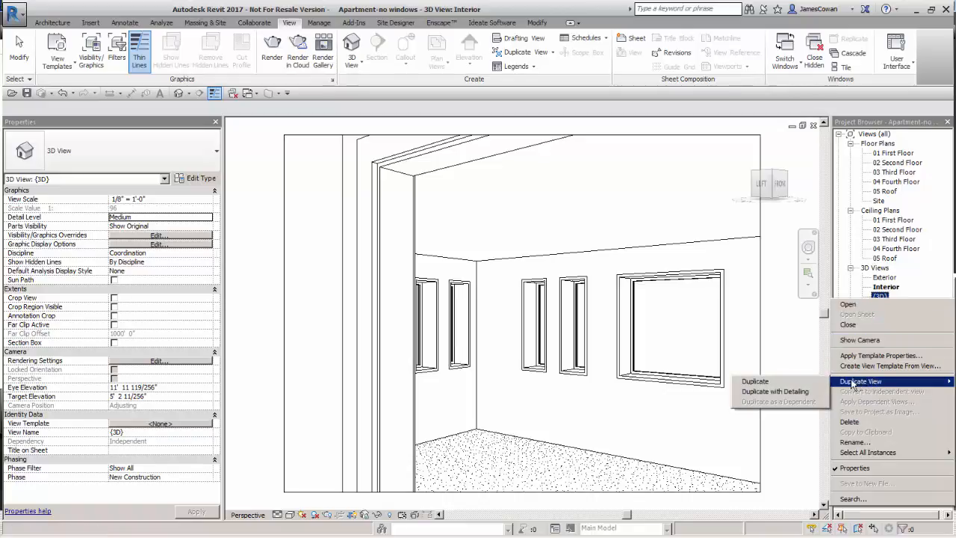
click(755, 382)
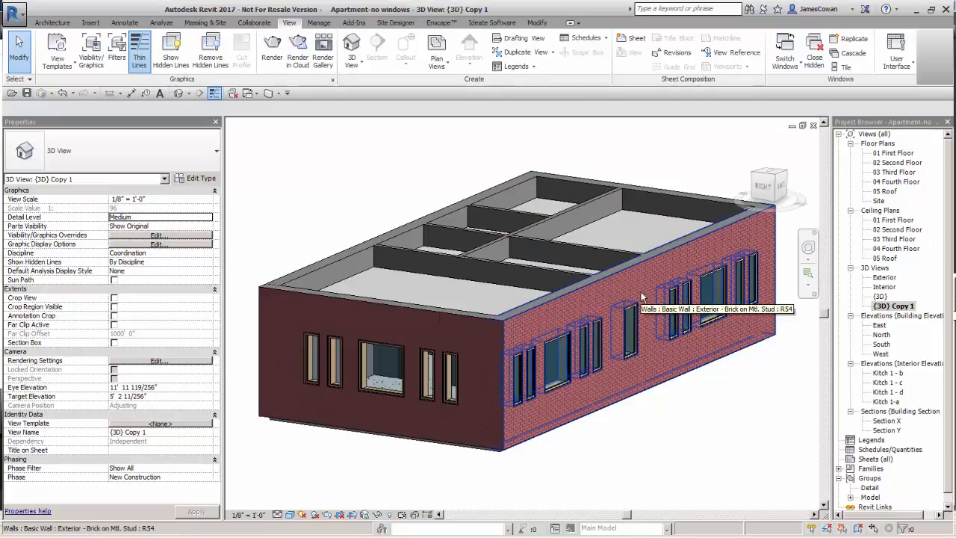
right_click(890, 306)
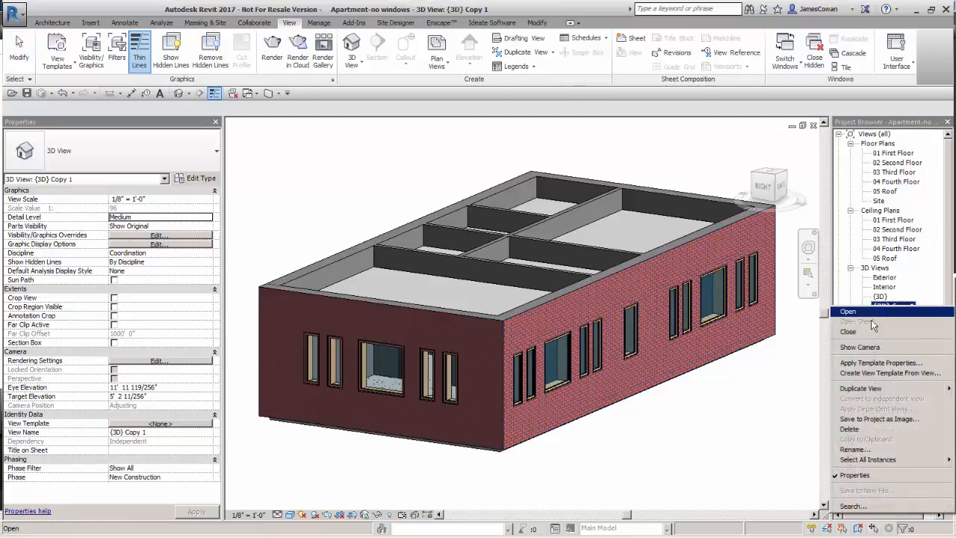
click(851, 450)
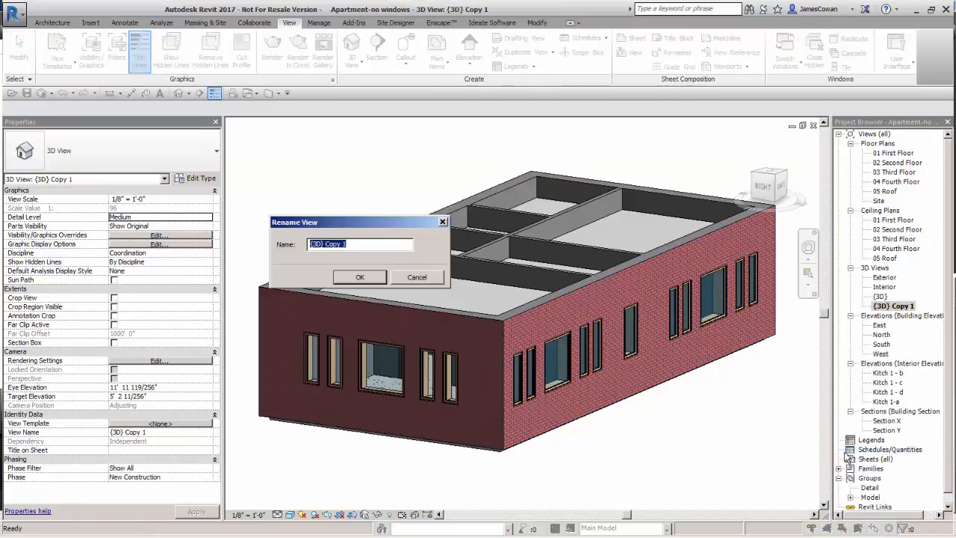
text(Working 3D)
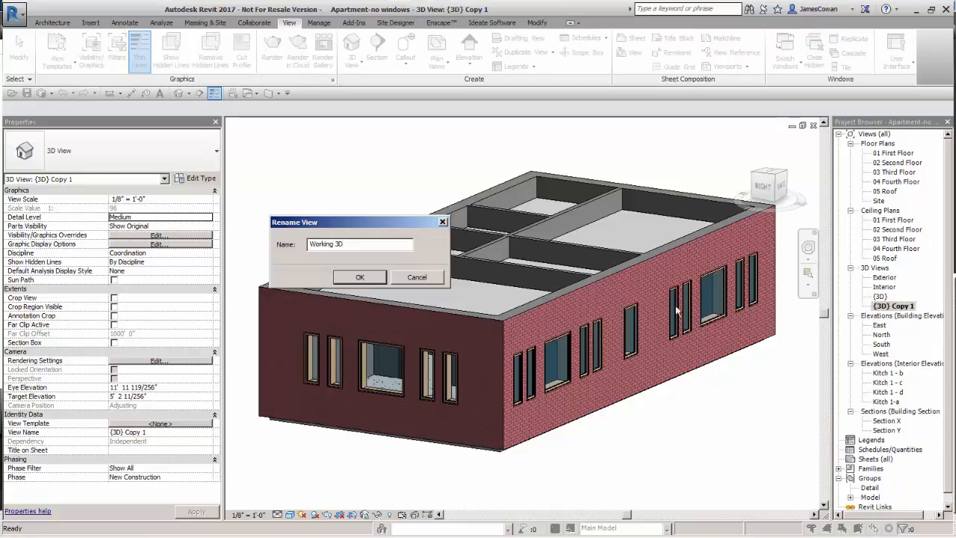
click(361, 277)
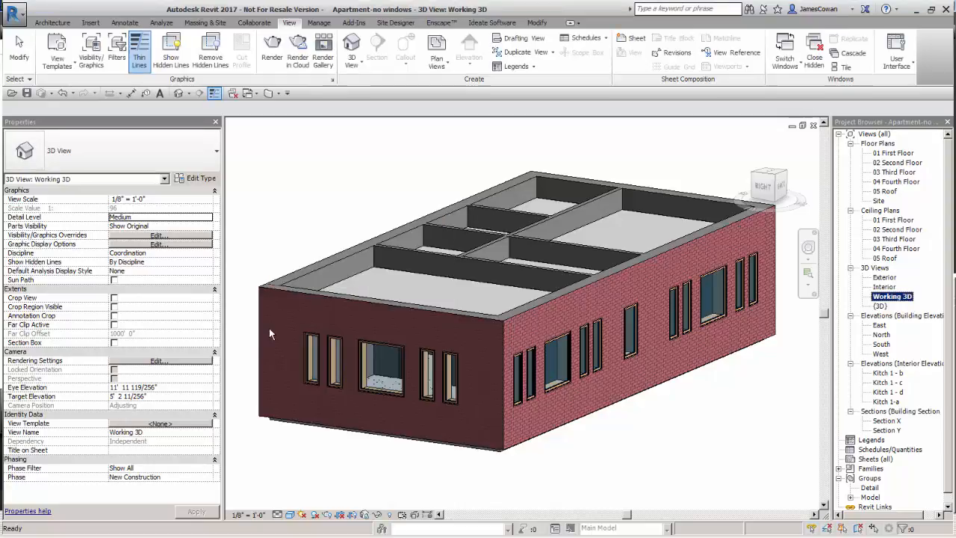
click(248, 299)
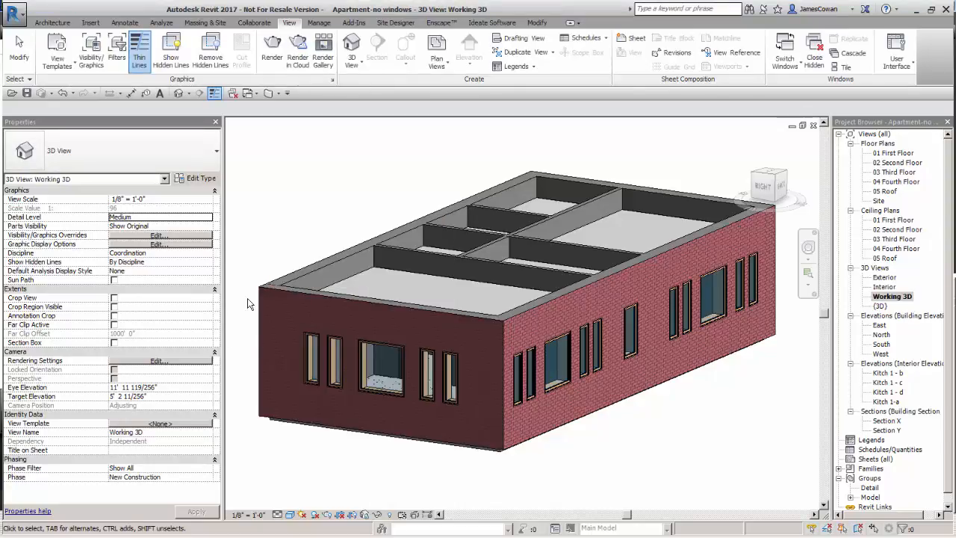
Enable the section box in Working 3D and pull its Right face inward past the exterior wall to expose the interior.
click(113, 342)
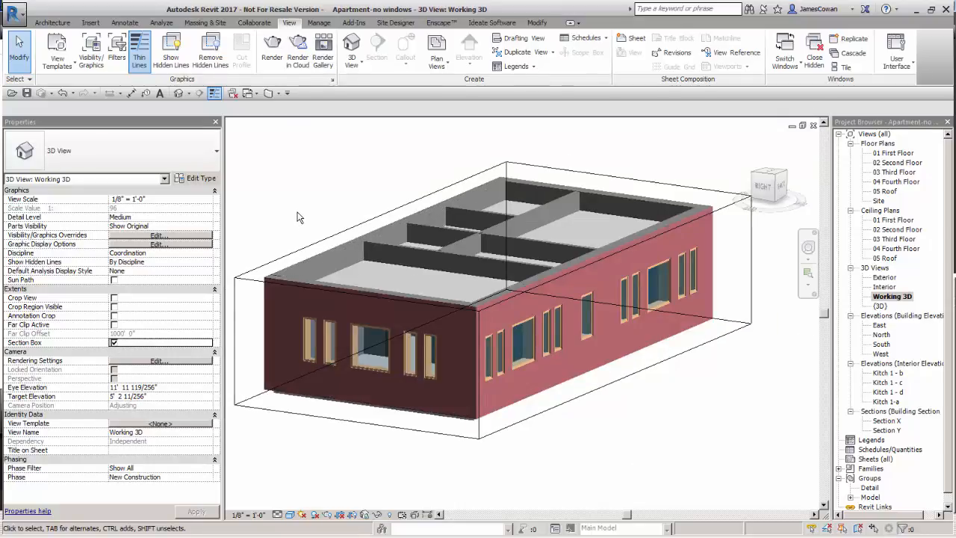
click(255, 274)
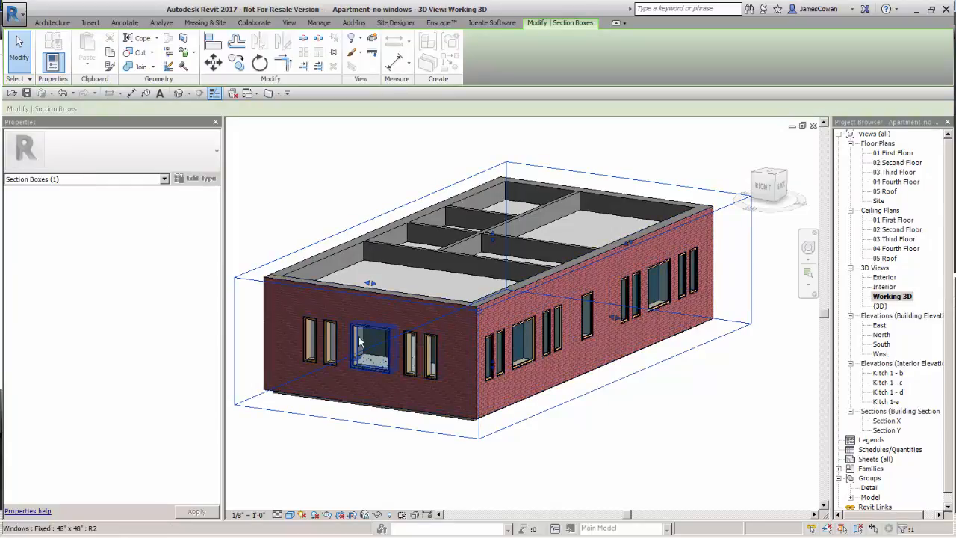
drag(356, 363, 390, 342)
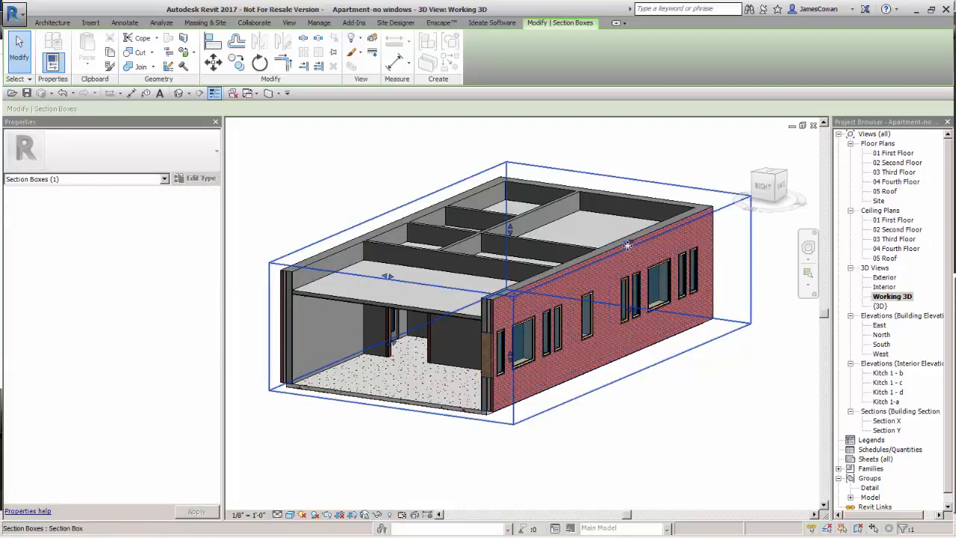
Pull the section box's Back face inward past the brick window wall in Working 3D to expose the rooms along it.
scroll(636, 309, up, 5)
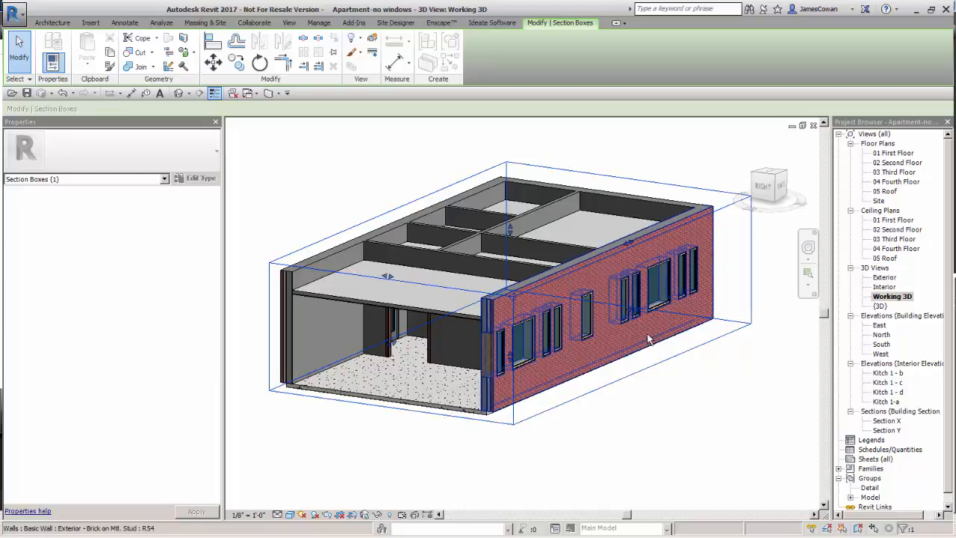
drag(609, 288, 486, 274)
middle_drag(535, 290, 570, 374)
scroll(602, 291, down, 8)
scroll(558, 360, up, 1)
click(391, 172)
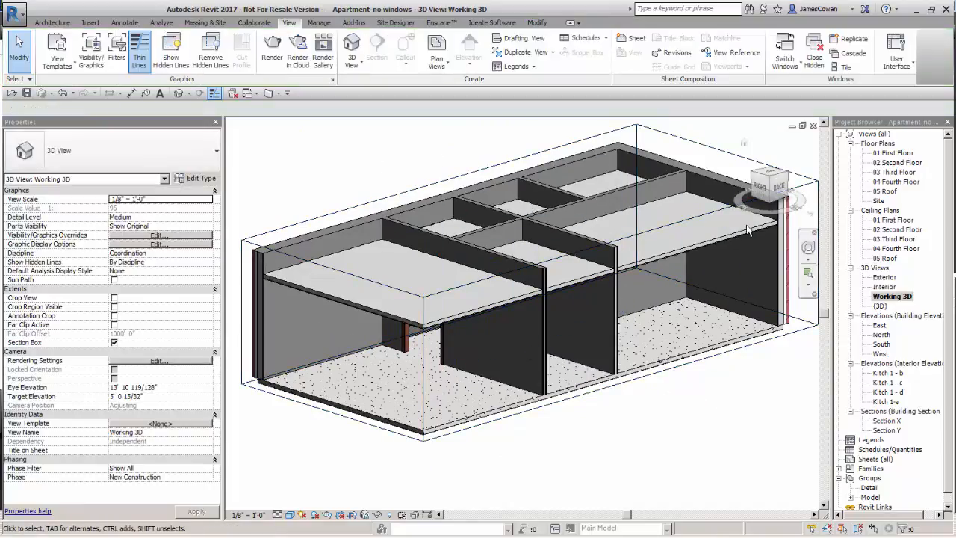
Open the Interior camera view and examine the room corner, windows and ceiling line.
double_click(882, 288)
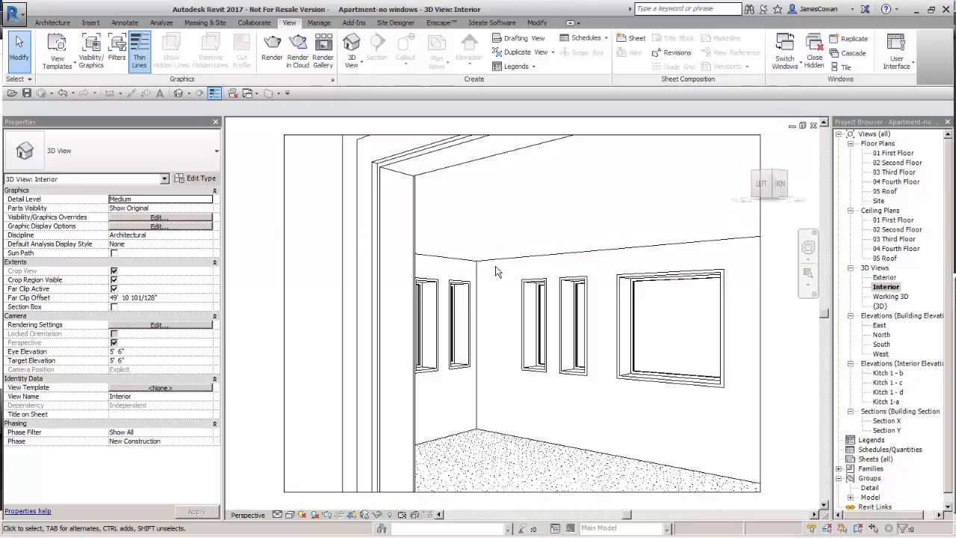
scroll(495, 270, down, 2)
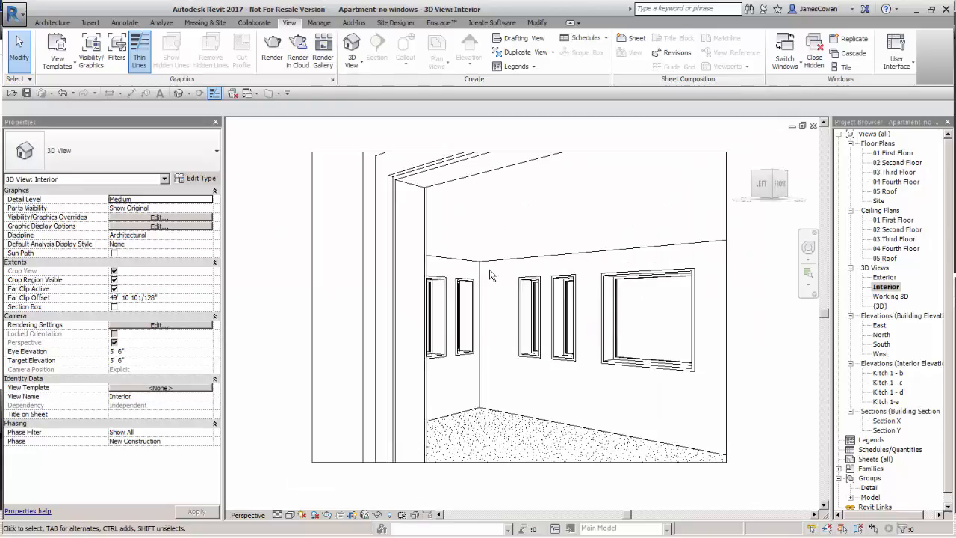
scroll(491, 275, up, 1)
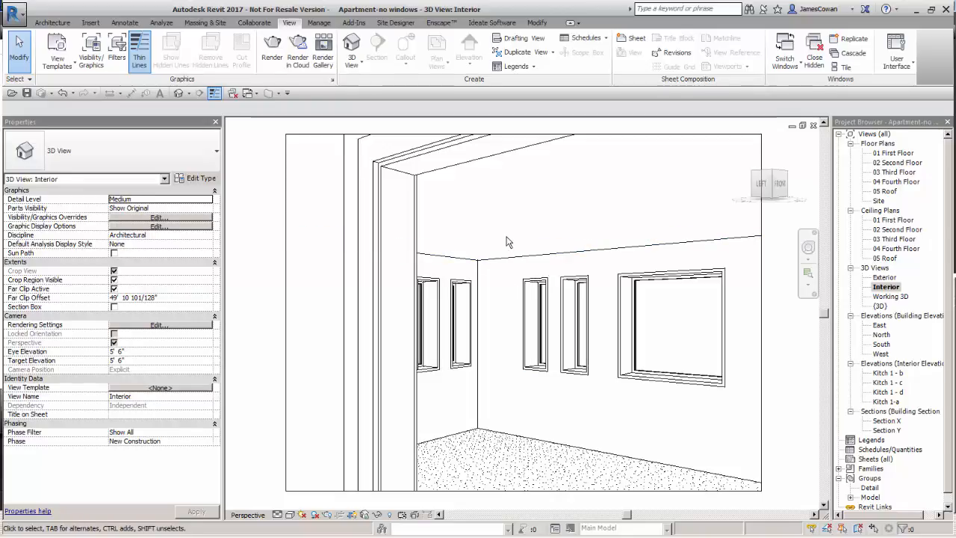
scroll(494, 268, down, 1)
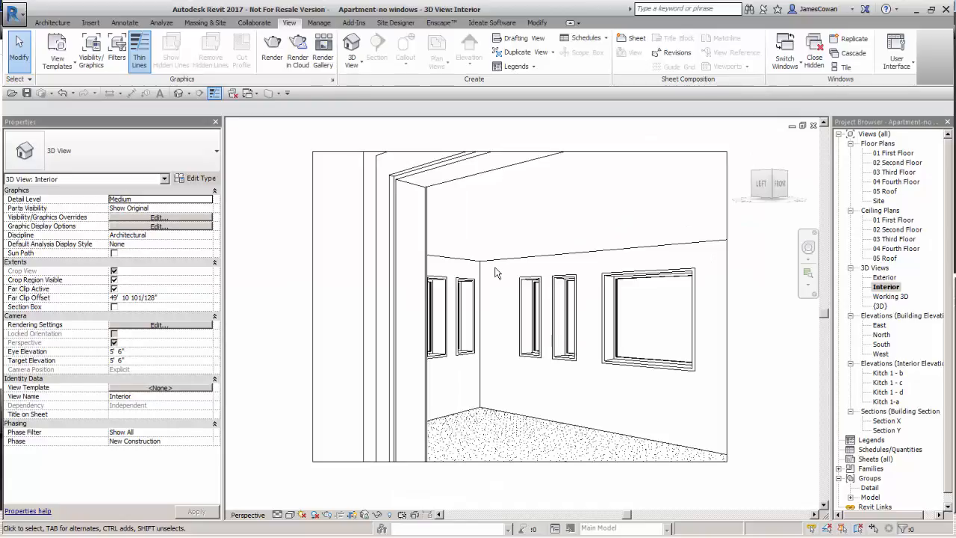
scroll(495, 267, up, 1)
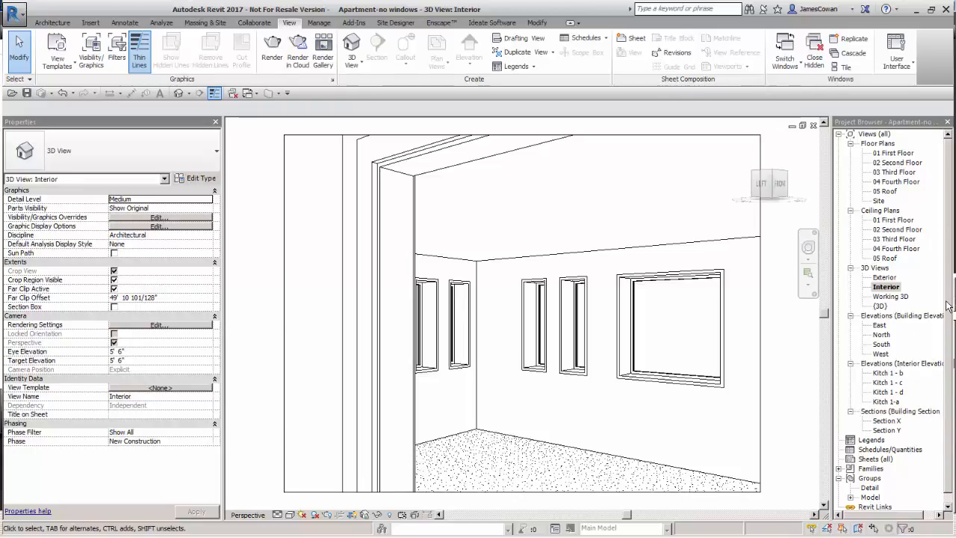
Open the Section X view and set its detail level to Medium.
scroll(889, 400, down, 1)
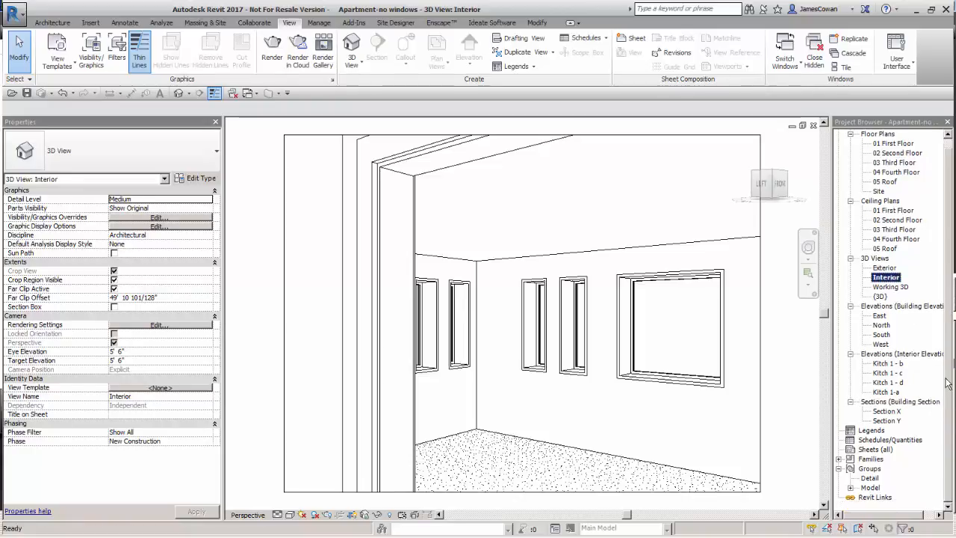
double_click(887, 411)
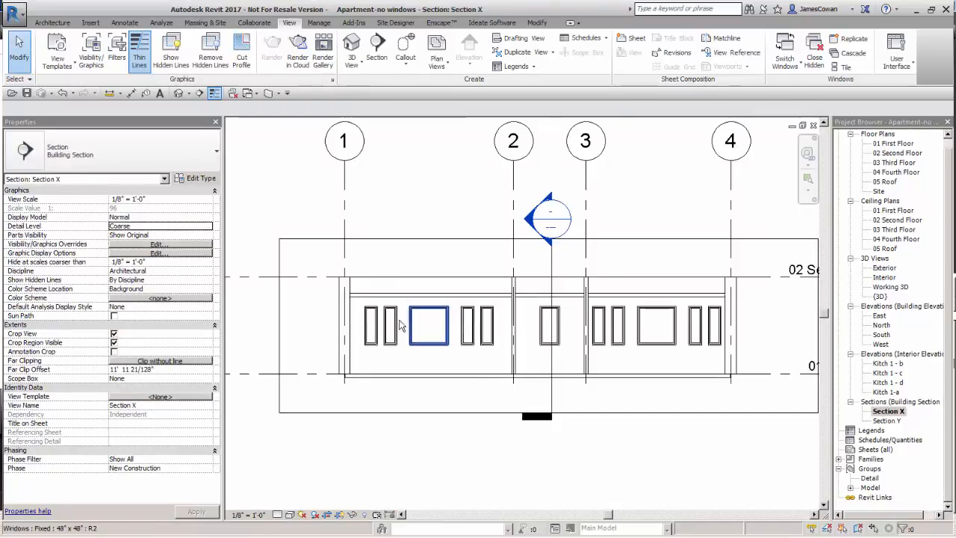
scroll(385, 317, up, 2)
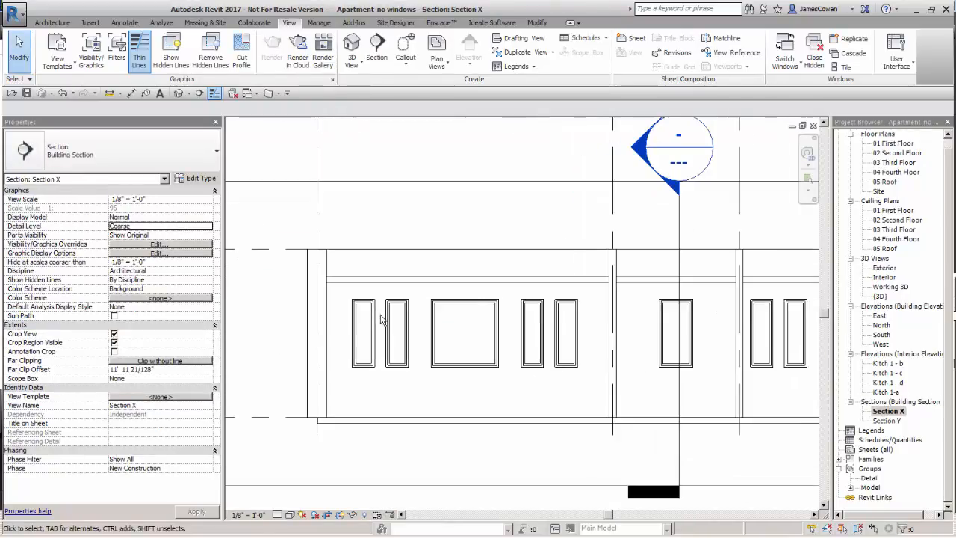
click(278, 515)
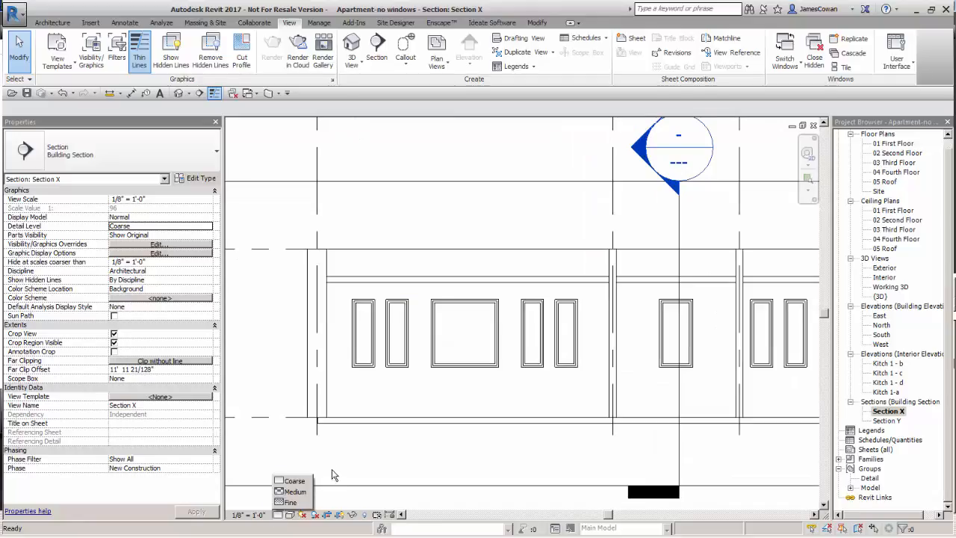
click(294, 492)
Examine how the exterior wall at grid 1 meets the ceiling and the floor slab in Section X.
scroll(340, 268, up, 3)
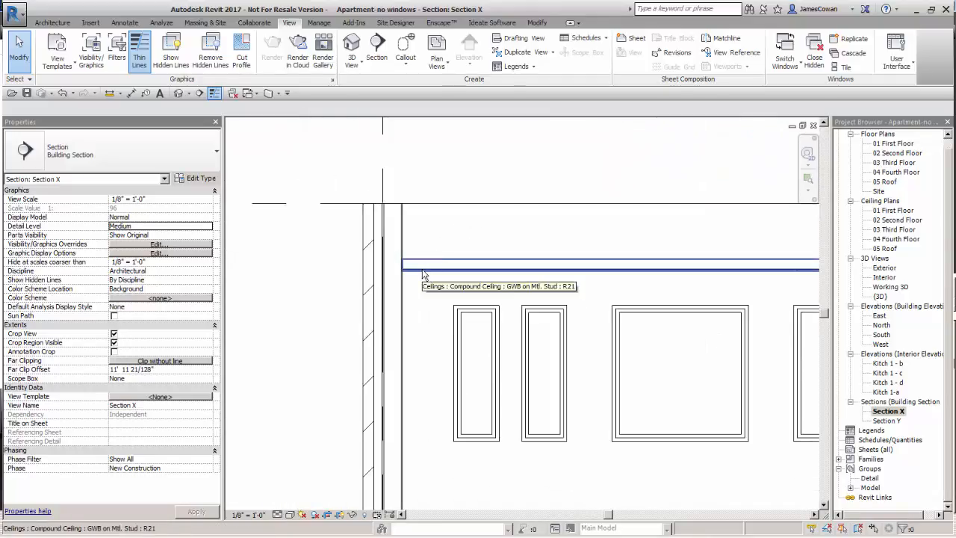
middle_drag(428, 310, 457, 69)
scroll(453, 261, down, 1)
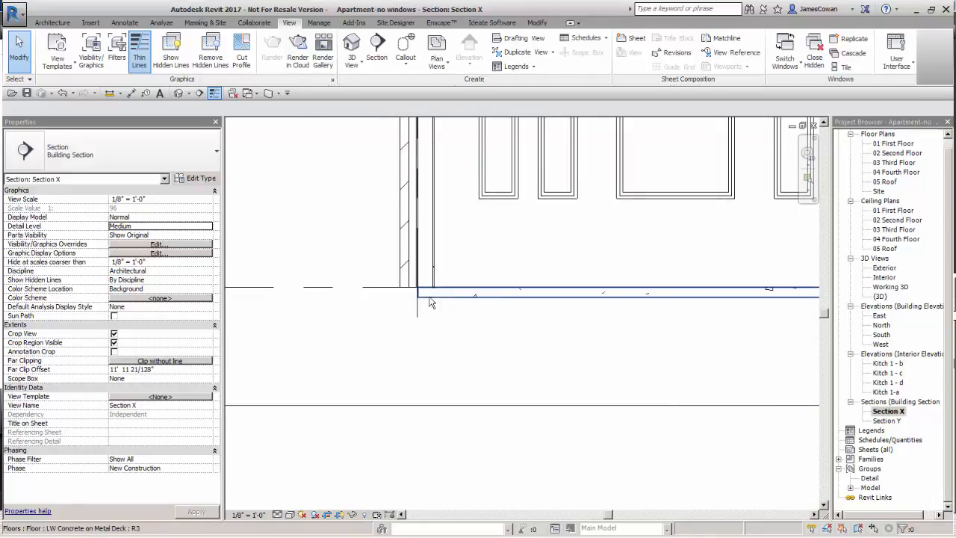
middle_drag(452, 318, 441, 363)
scroll(441, 336, down, 3)
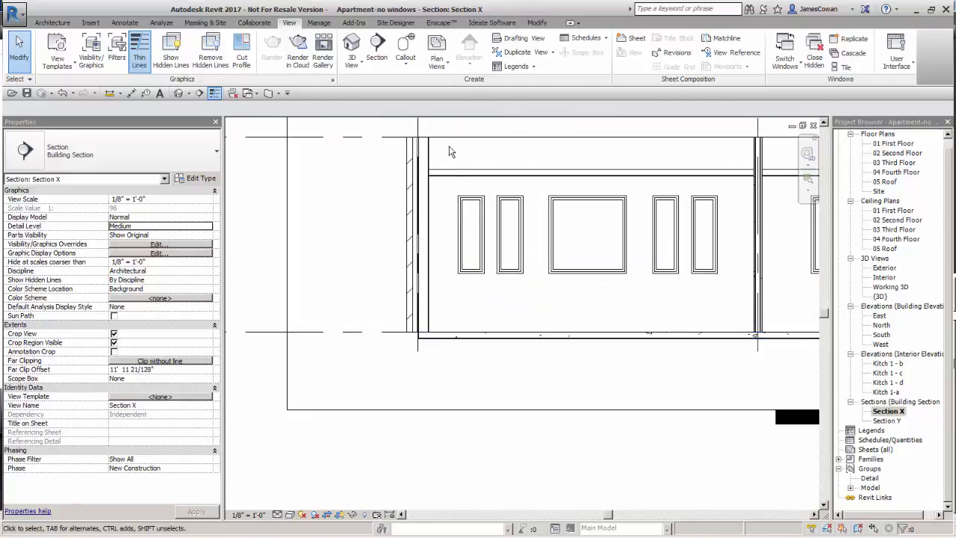
scroll(430, 345, up, 2)
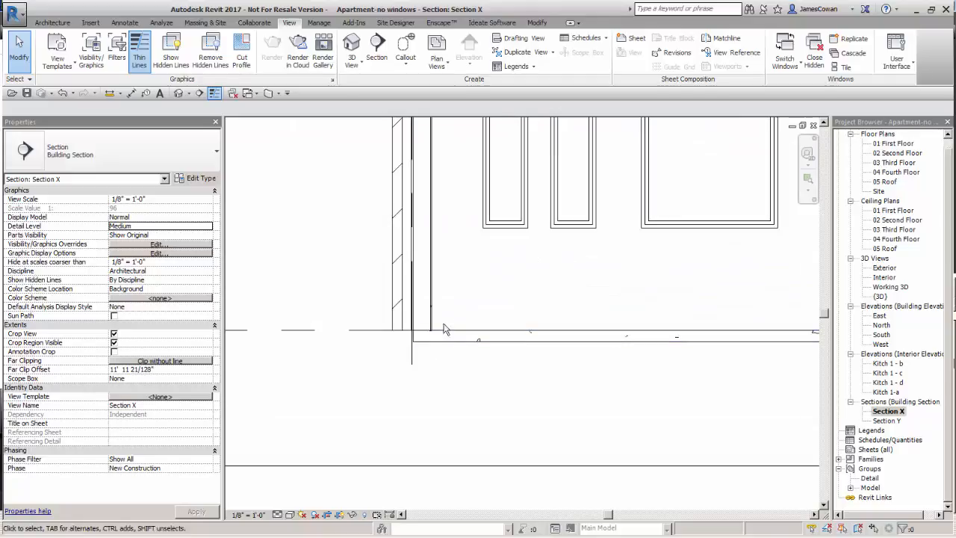
scroll(448, 328, up, 2)
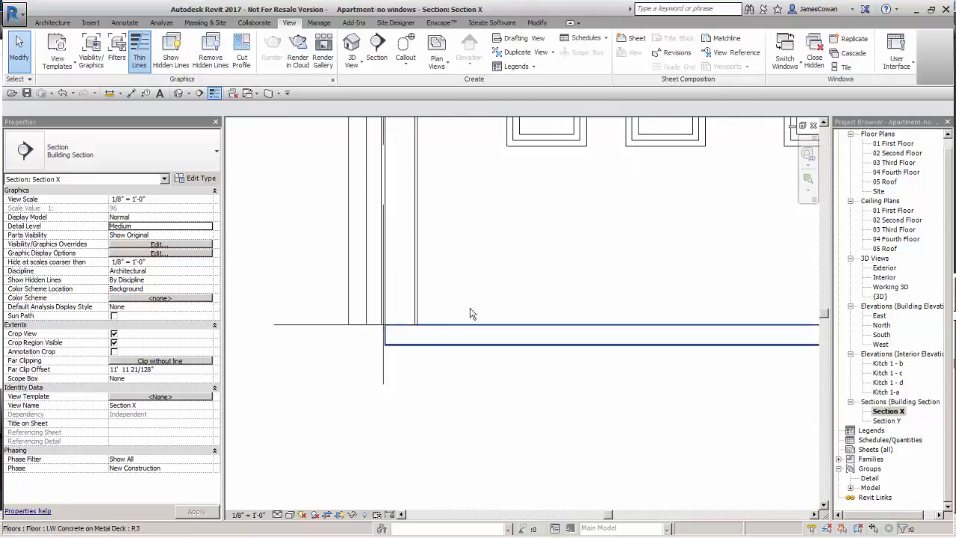
scroll(470, 314, up, 1)
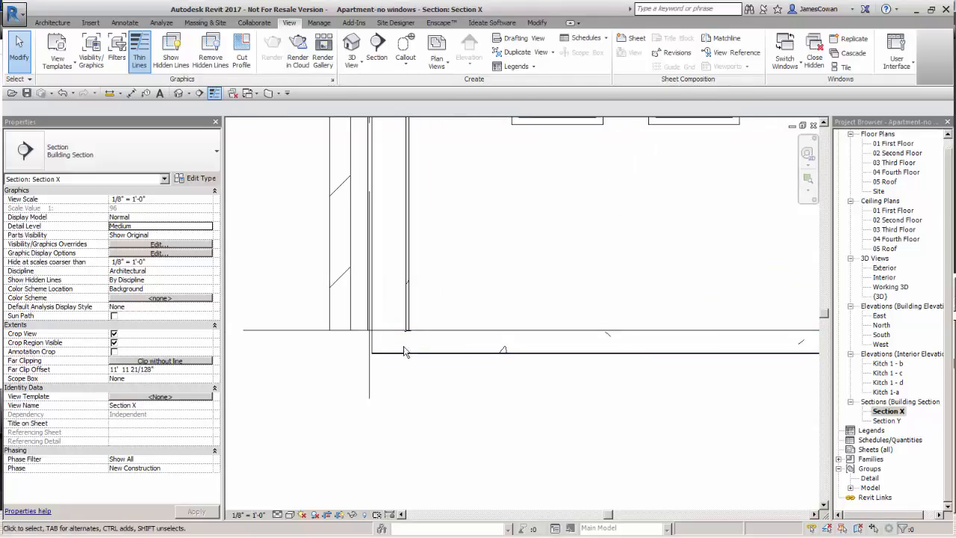
scroll(430, 321, down, 2)
scroll(451, 217, down, 1)
middle_drag(451, 218, 465, 319)
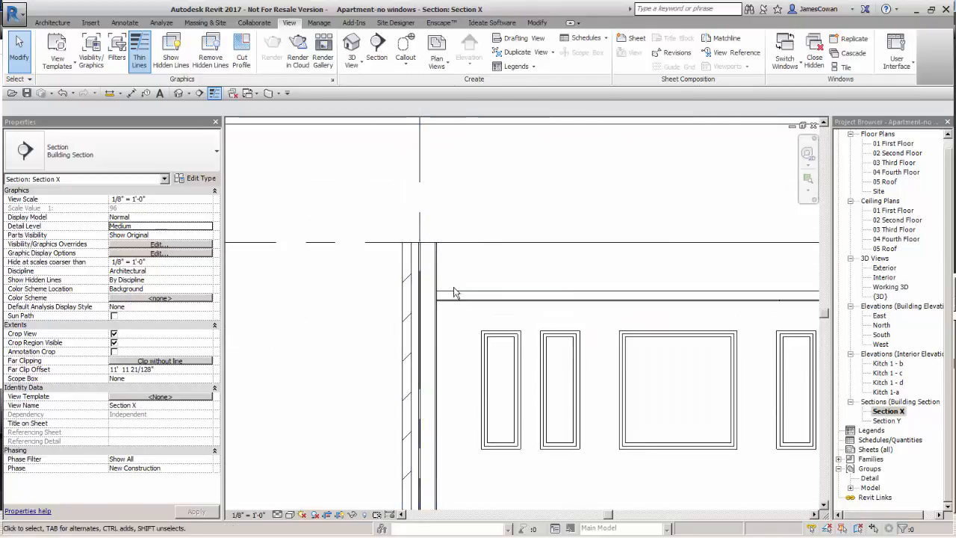
scroll(449, 277, down, 2)
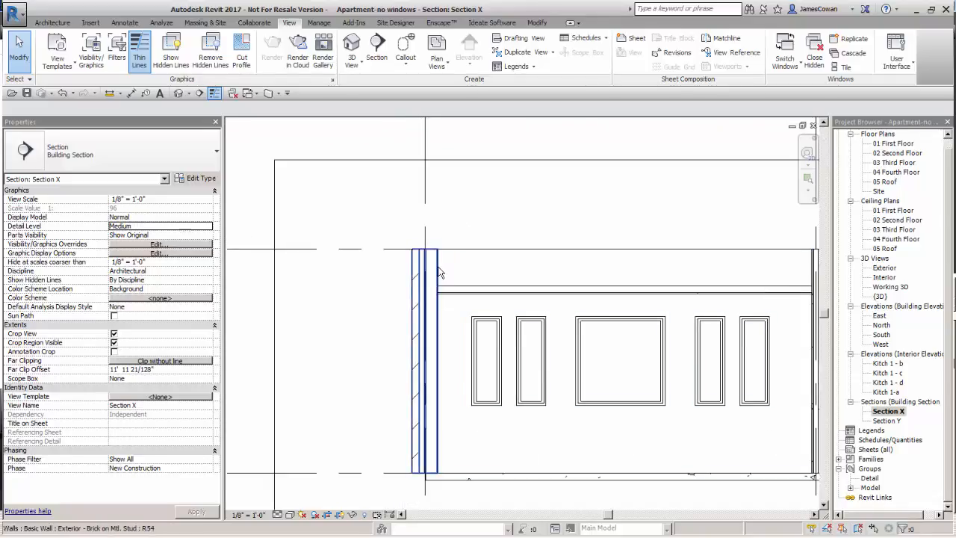
scroll(261, 289, down, 3)
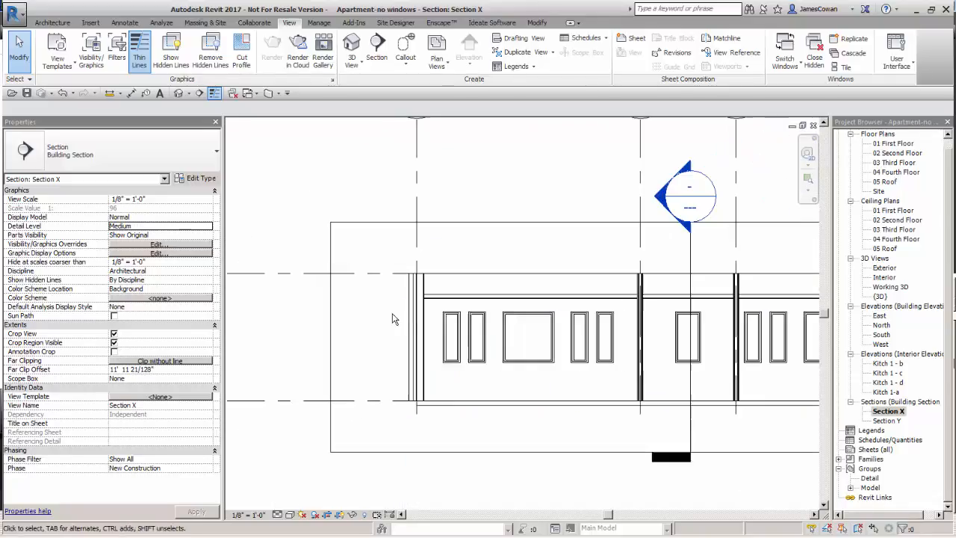
scroll(452, 220, down, 3)
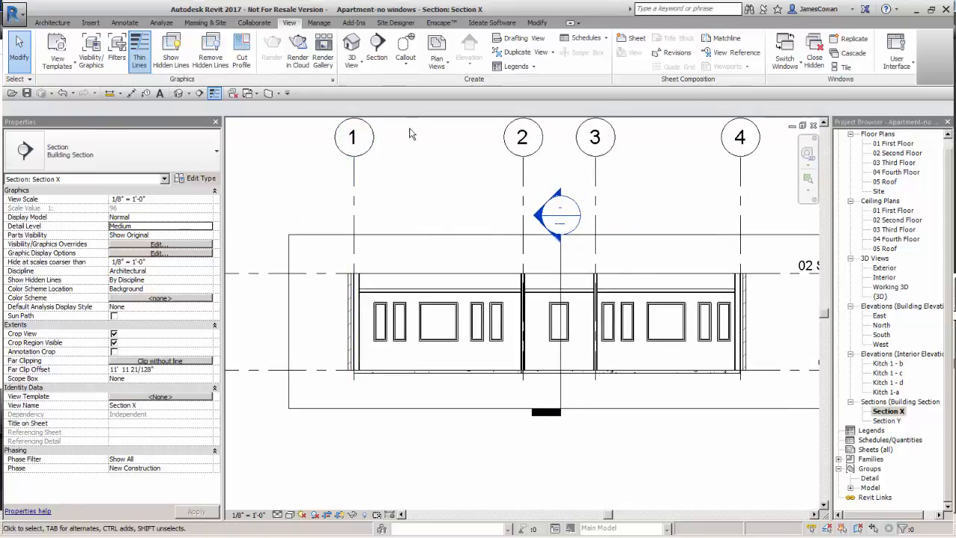
Start a Walkthrough in the 01 First Floor plan with key frames outside the building to the west, south and east.
double_click(886, 146)
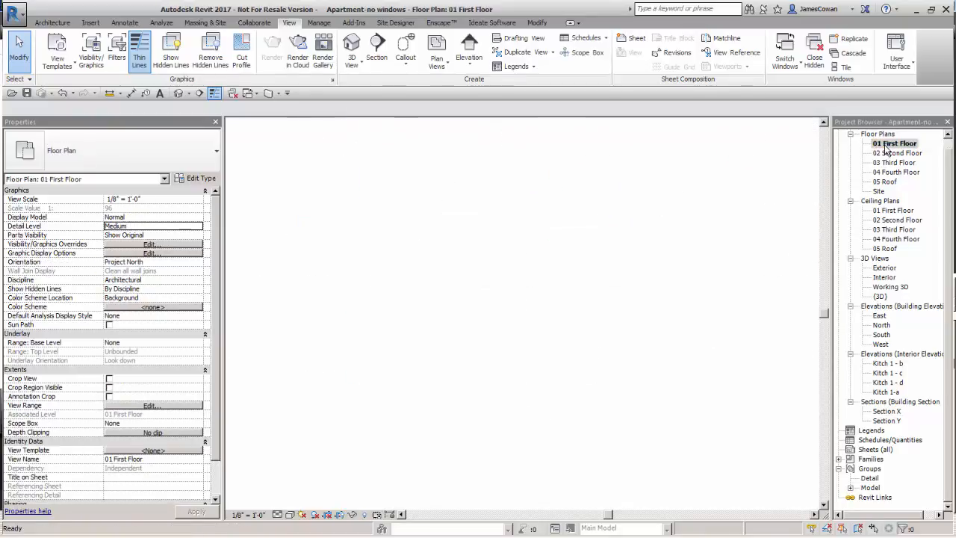
scroll(567, 364, down, 1)
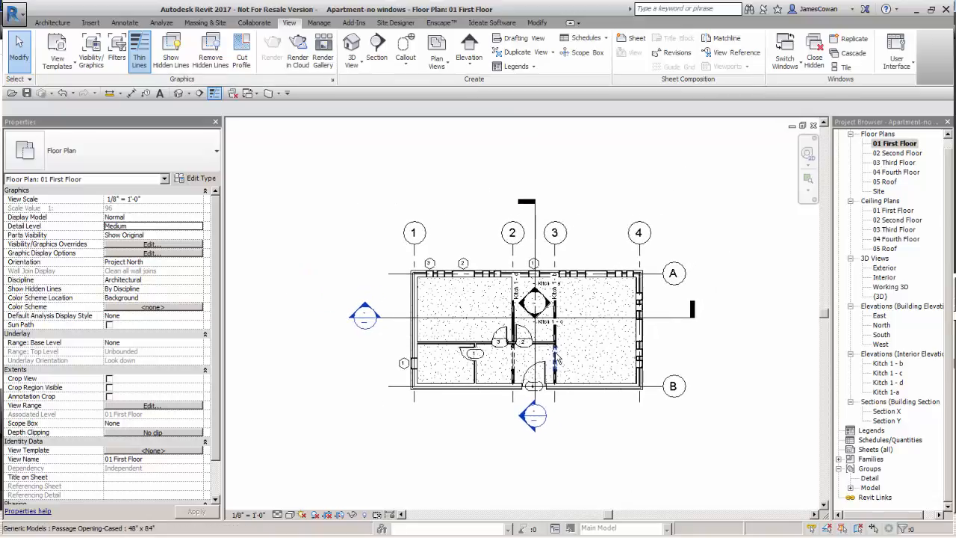
scroll(560, 381, up, 1)
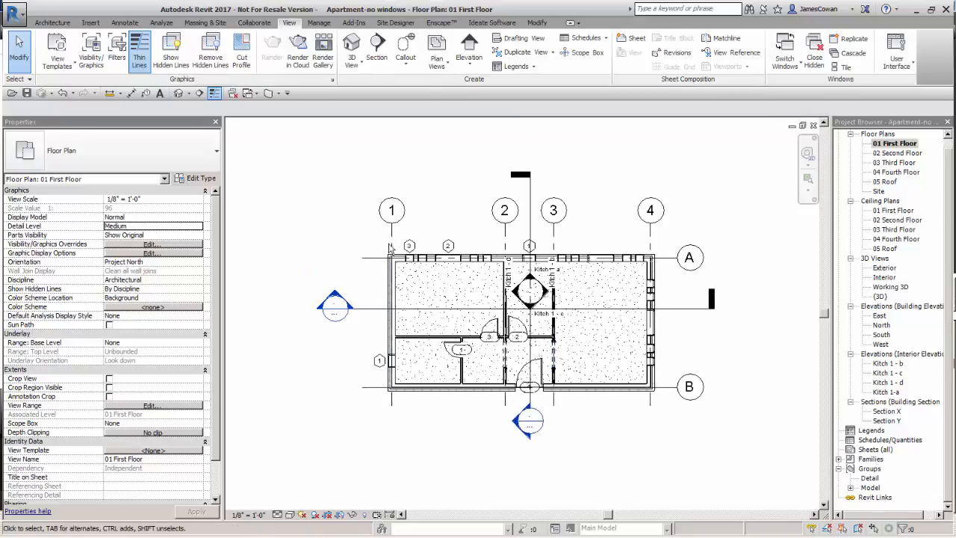
click(355, 66)
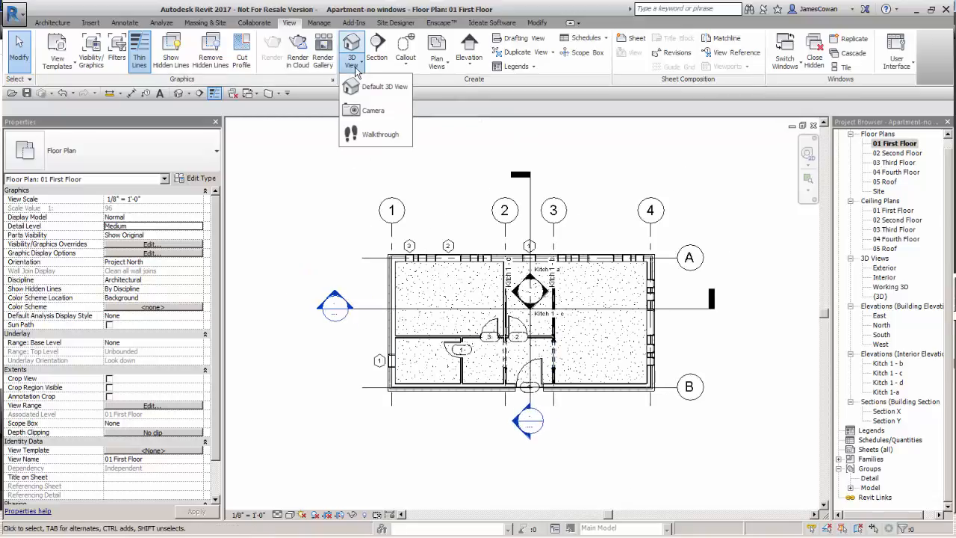
click(367, 136)
middle_drag(292, 430, 314, 289)
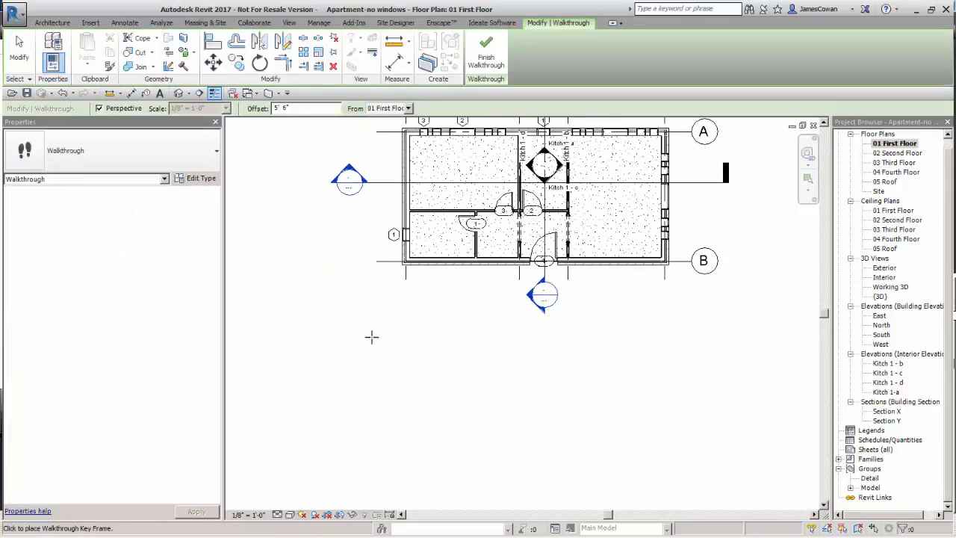
scroll(353, 345, down, 4)
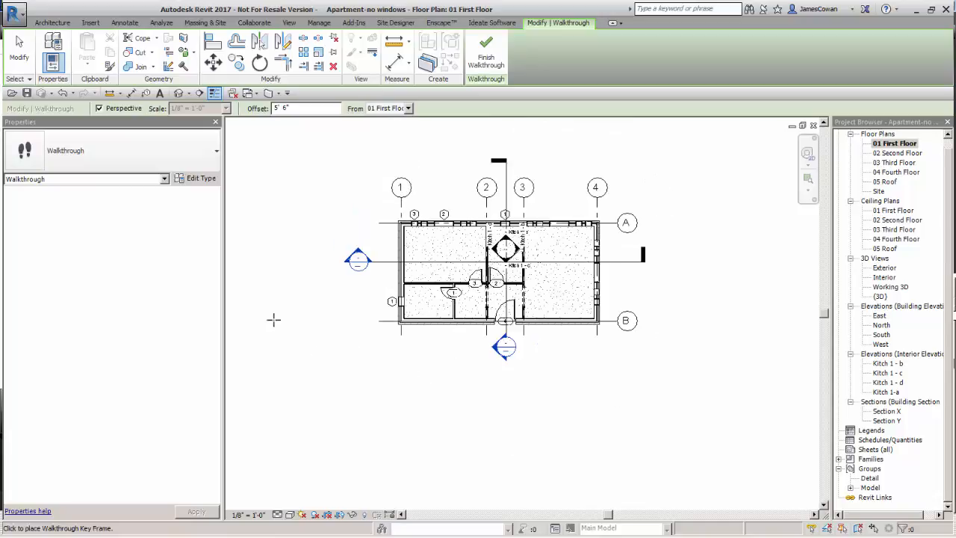
click(278, 268)
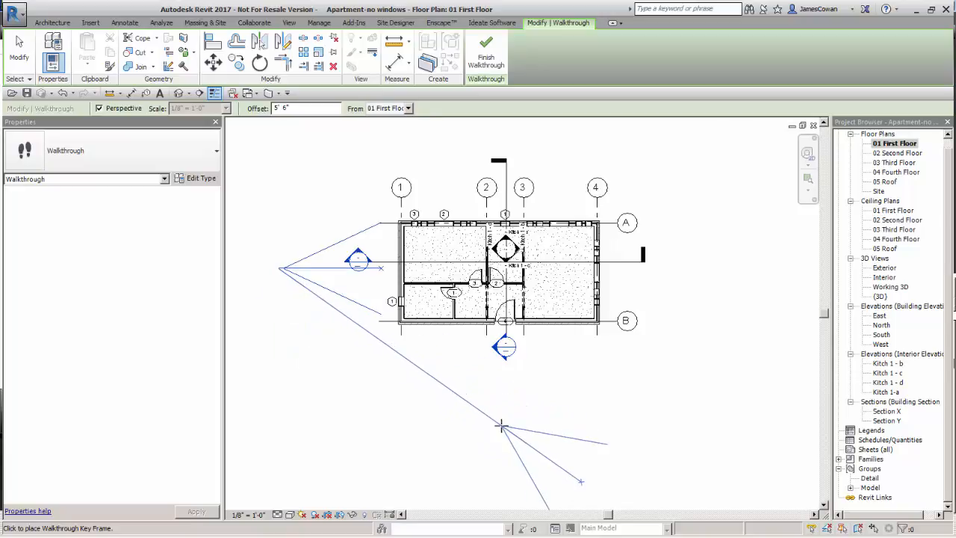
click(503, 426)
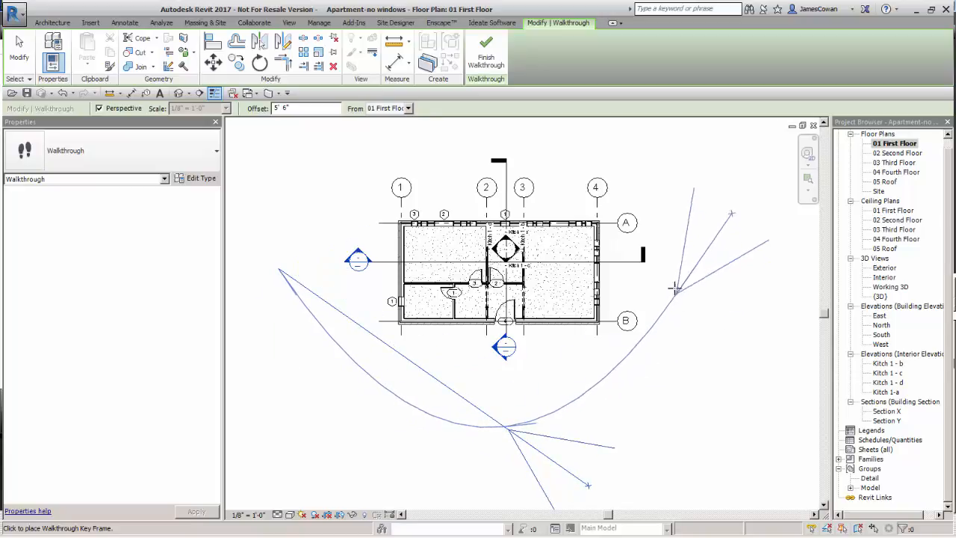
click(681, 263)
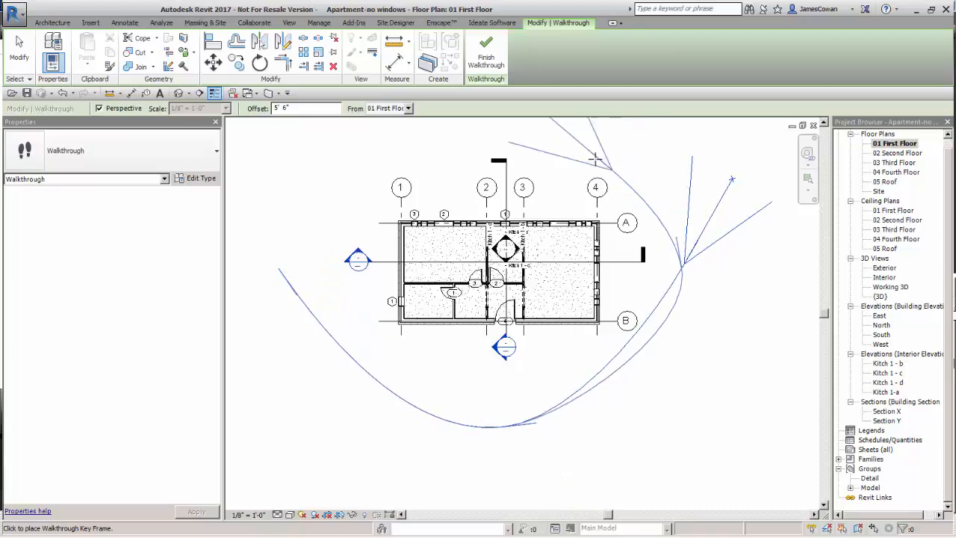
Add walkthrough key frames north of the building and beside the starting point on the west, then end the path.
middle_drag(521, 133, 565, 224)
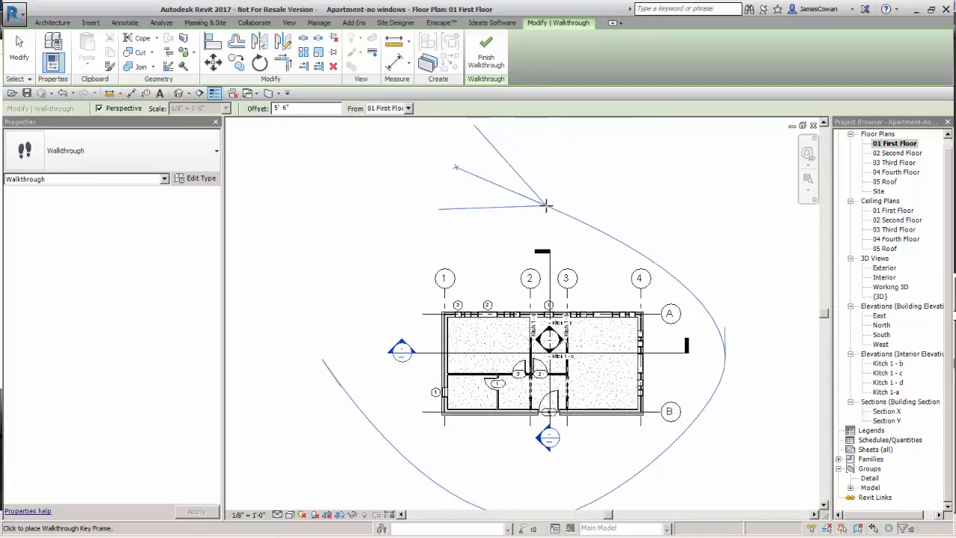
click(541, 204)
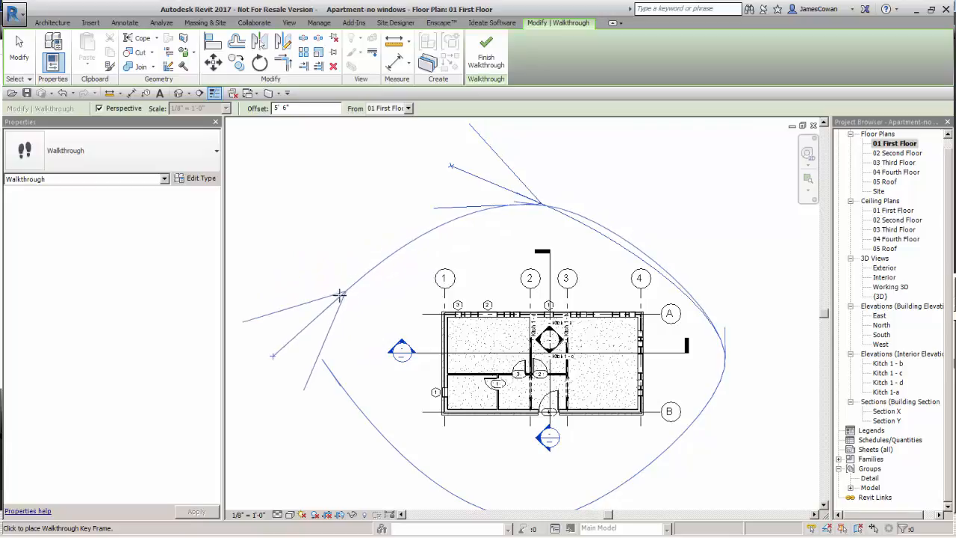
scroll(322, 341, up, 1)
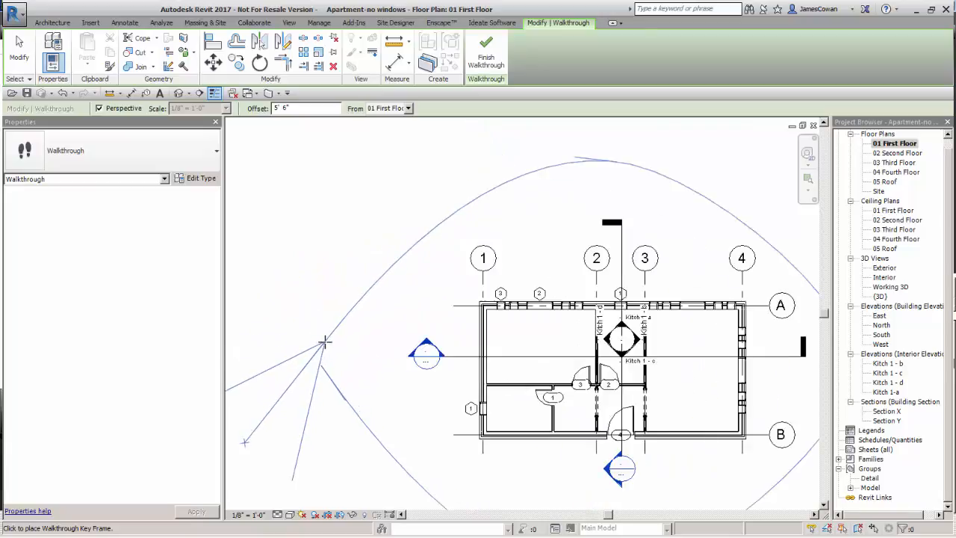
scroll(322, 341, up, 1)
click(317, 356)
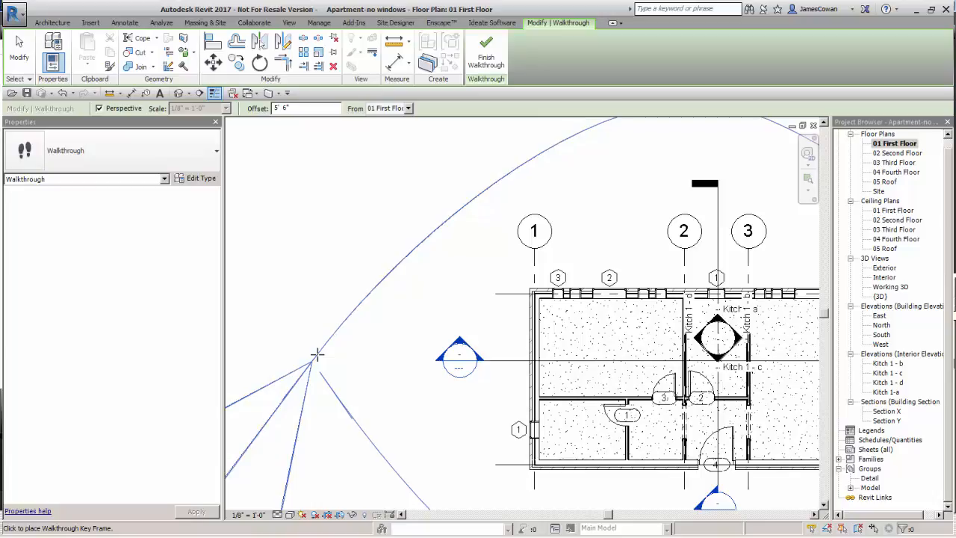
key(Escape)
scroll(333, 276, down, 3)
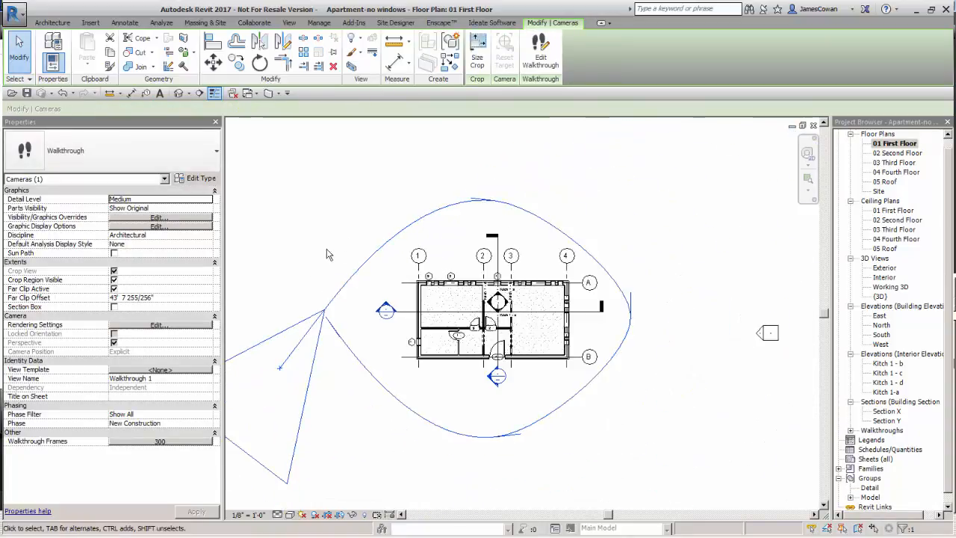
Edit the walkthrough, go back to its first key frame and aim that camera east at the building.
click(541, 64)
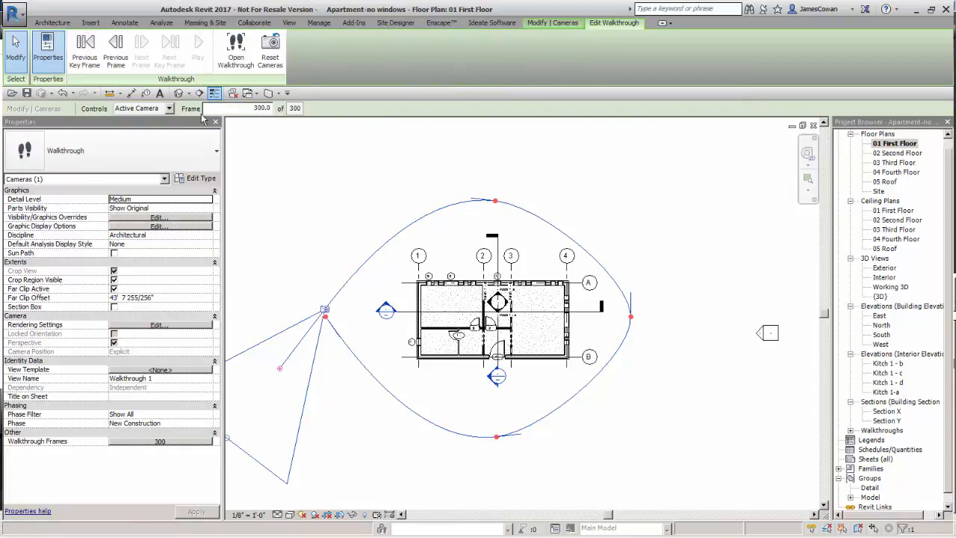
click(90, 66)
click(90, 66)
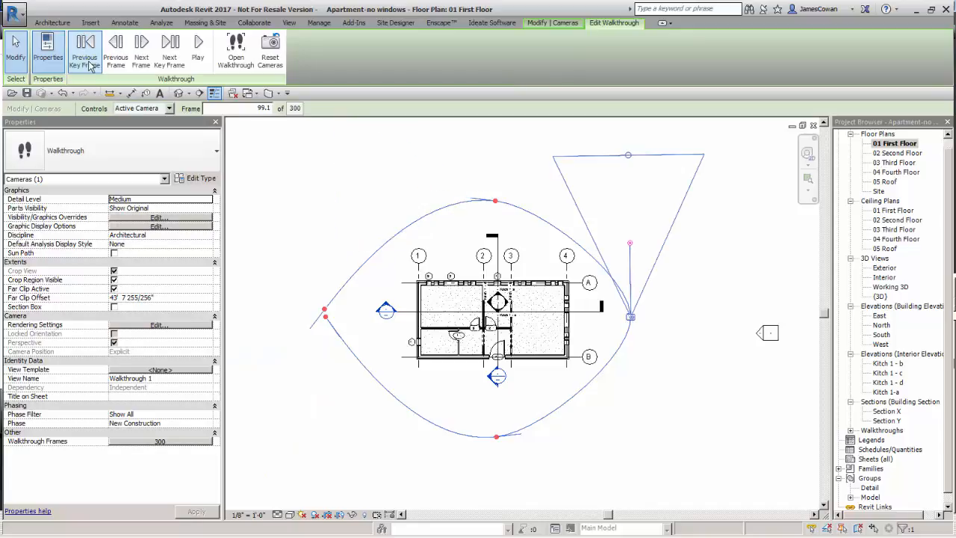
click(90, 66)
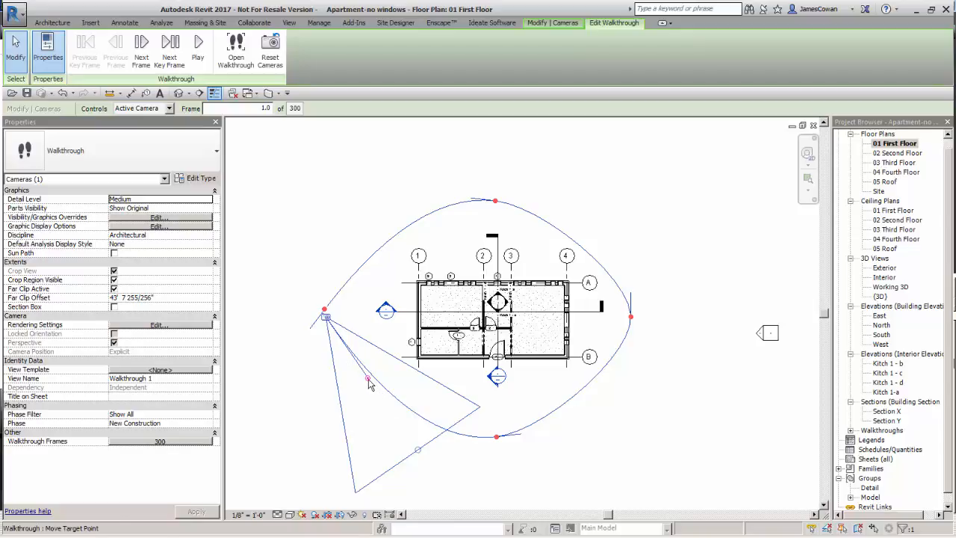
drag(369, 384, 482, 374)
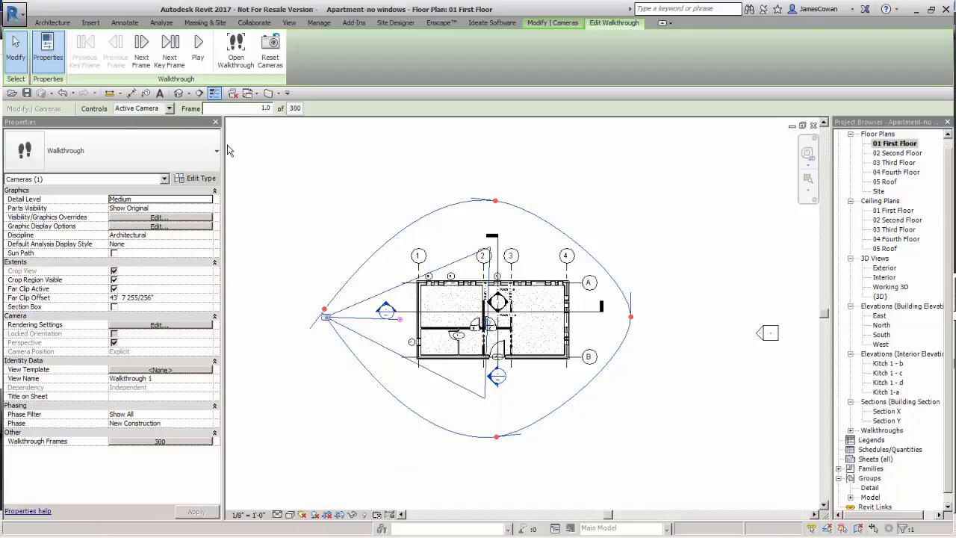
Aim the walkthrough cameras at the south and east key frames toward the building.
click(171, 60)
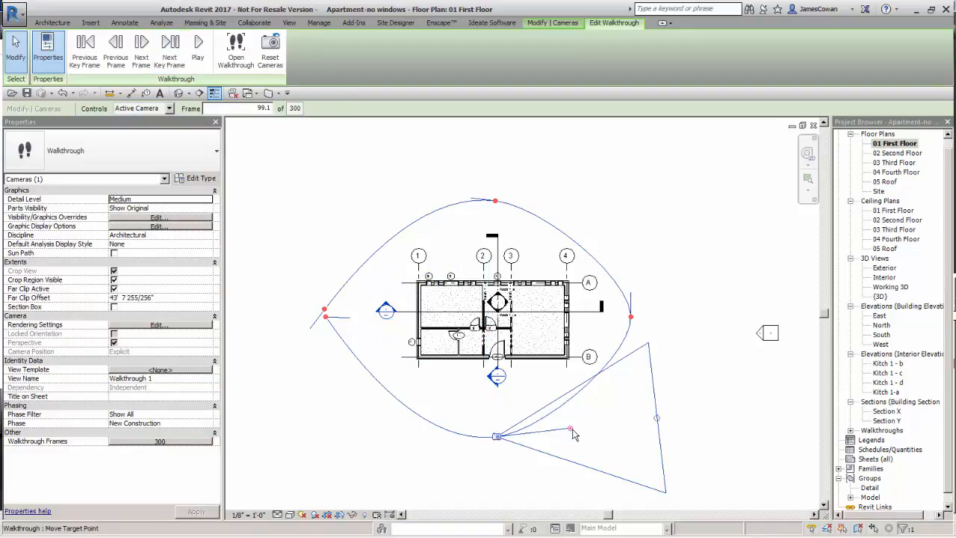
drag(572, 431, 496, 362)
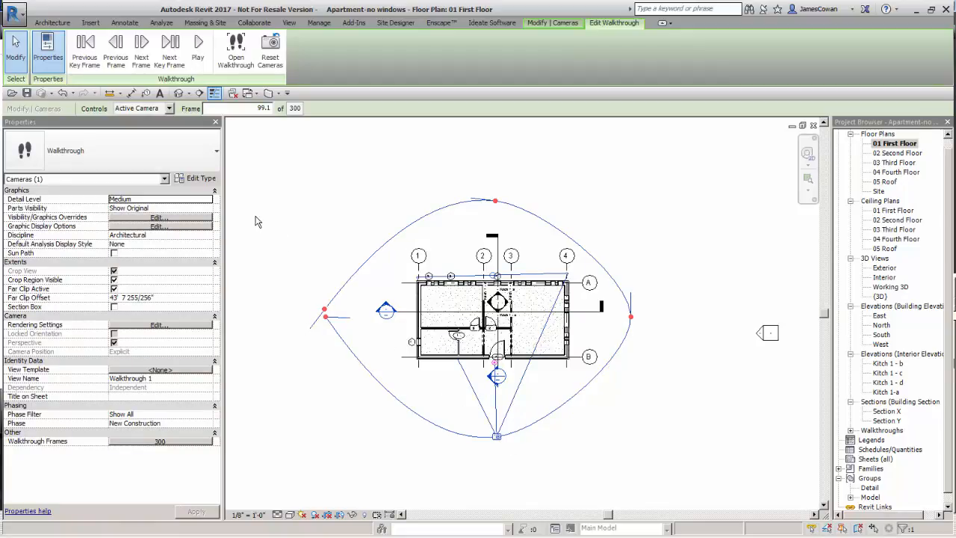
click(170, 51)
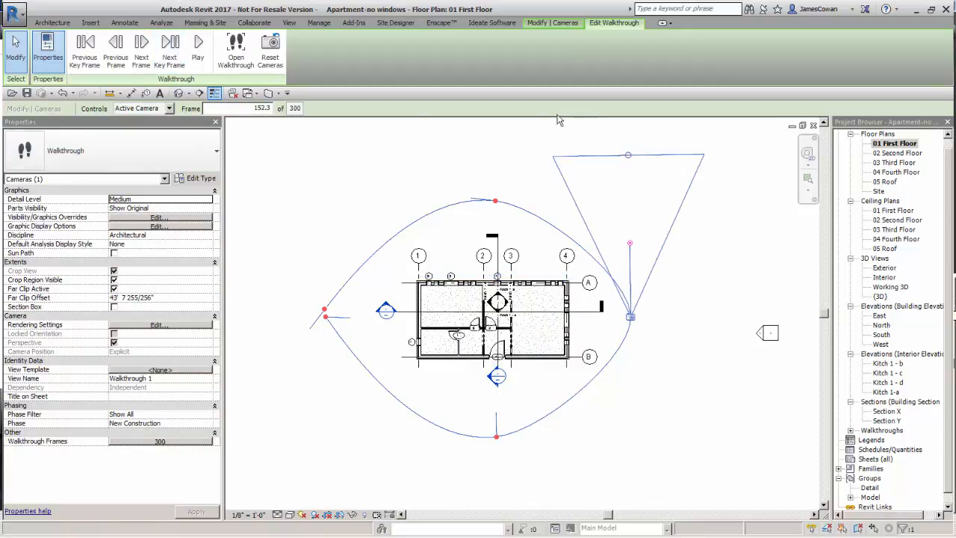
drag(632, 251, 490, 321)
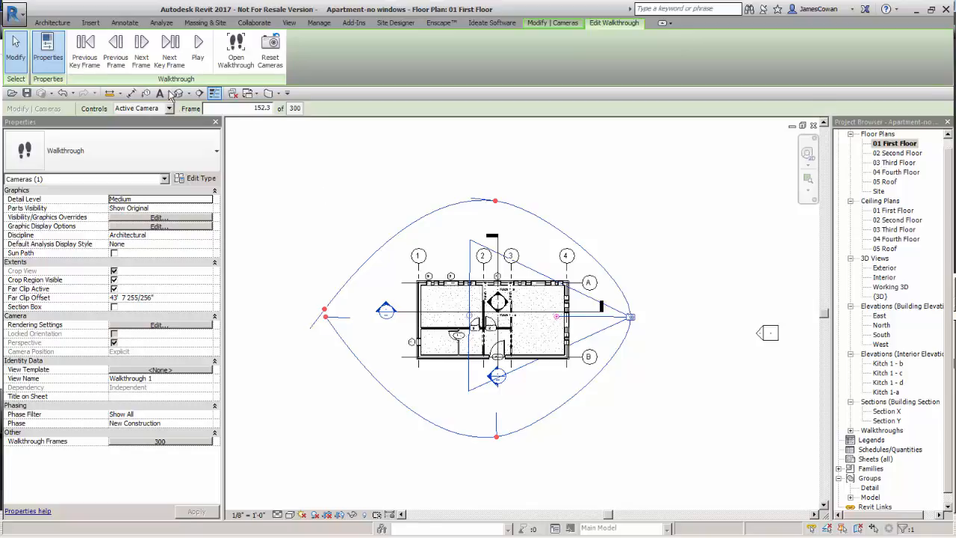
Aim the cameras at the north and last key frames toward the building, and quit editing the walkthrough.
click(169, 49)
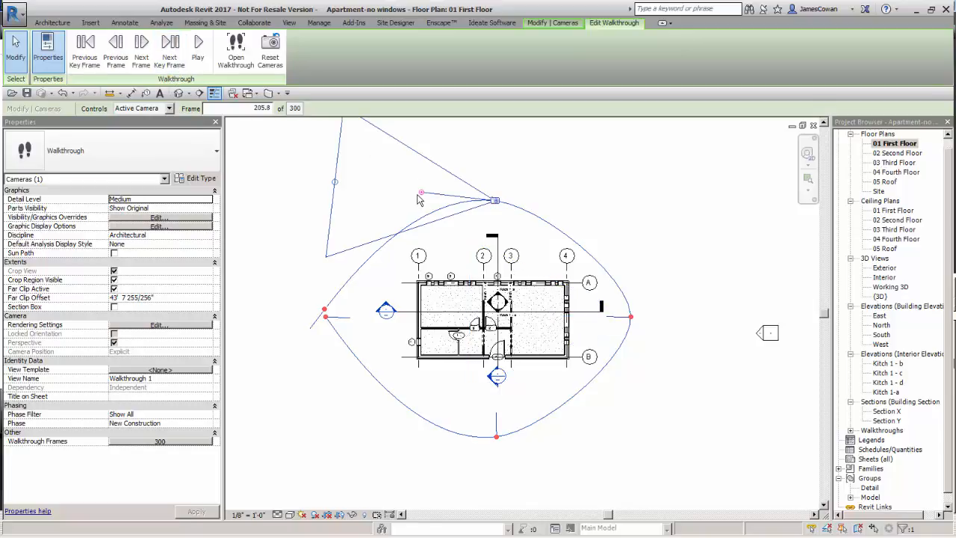
drag(421, 194, 496, 306)
click(177, 67)
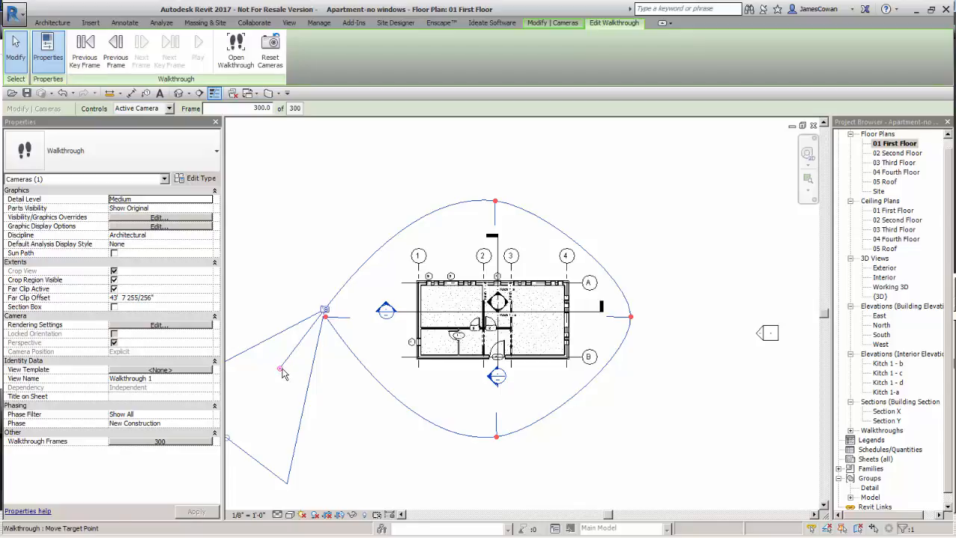
drag(283, 373, 489, 320)
scroll(314, 291, up, 3)
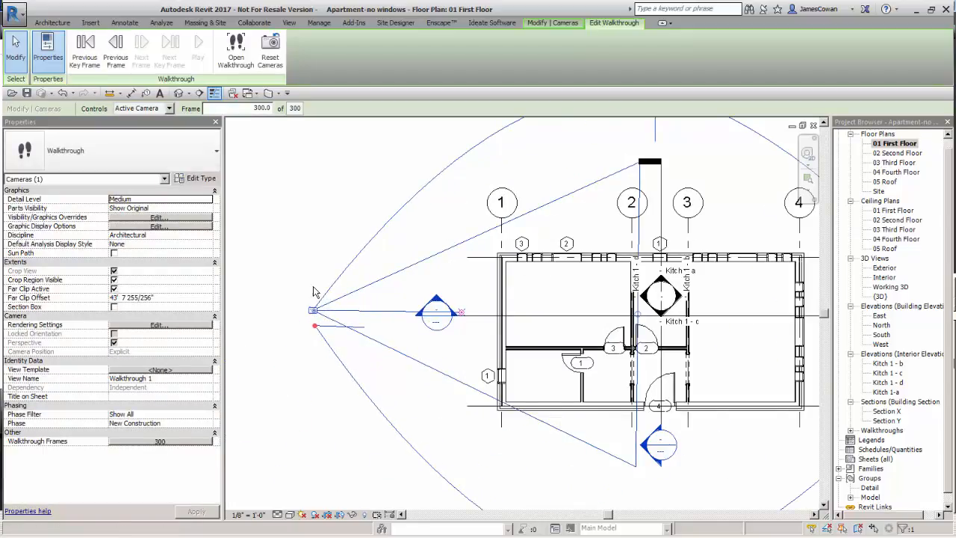
scroll(314, 292, up, 2)
key(Escape)
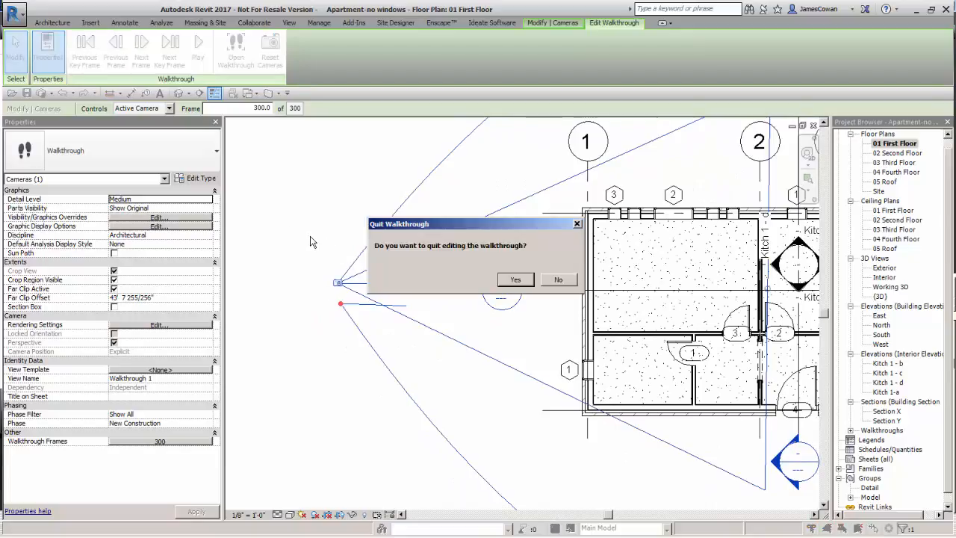
click(516, 280)
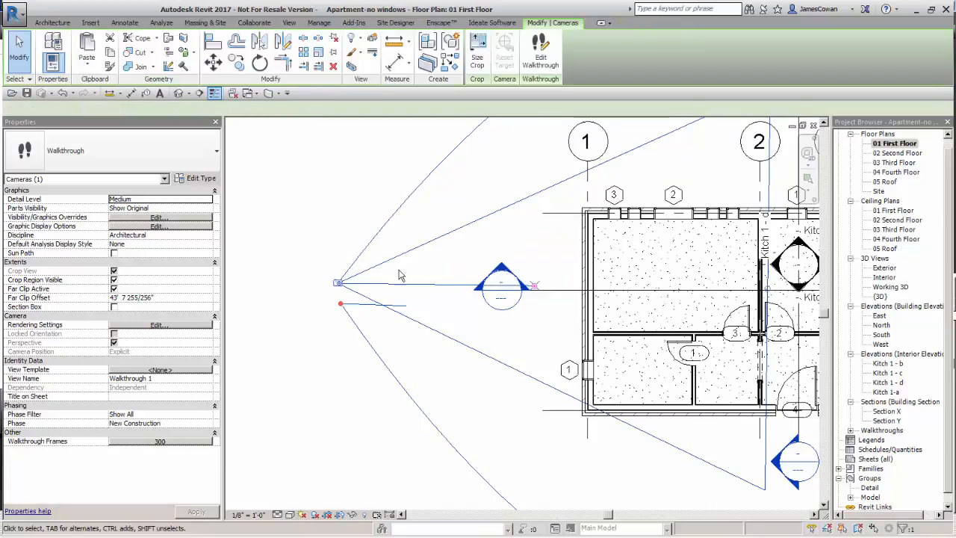
Reopen the walkthrough for editing and step back through its key frames to frame 1.
scroll(317, 232, down, 3)
scroll(315, 234, down, 2)
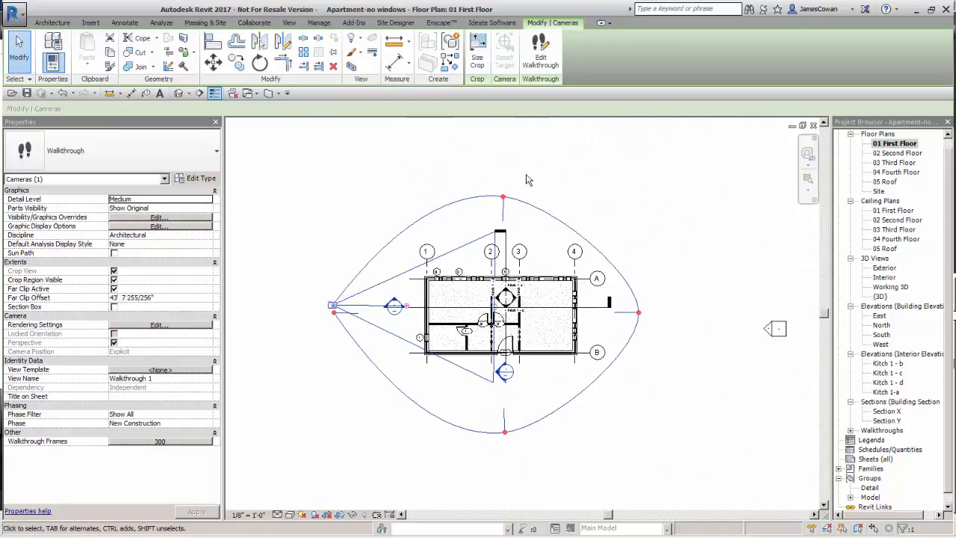
click(541, 54)
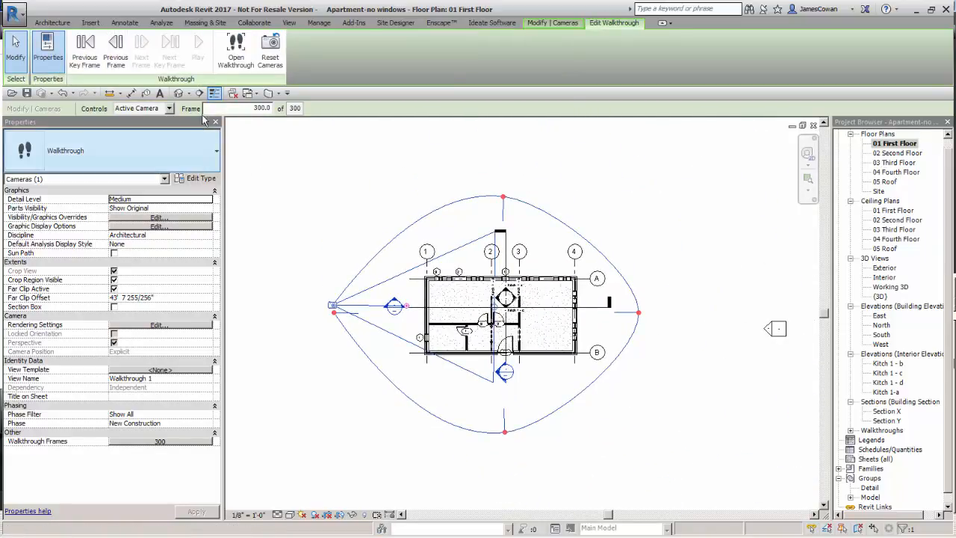
click(87, 54)
click(87, 54)
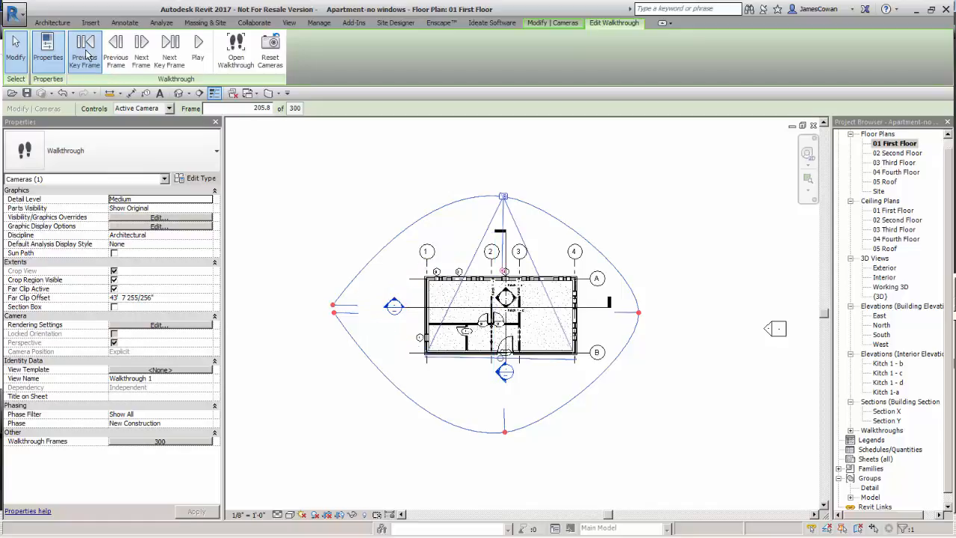
click(87, 54)
click(87, 54)
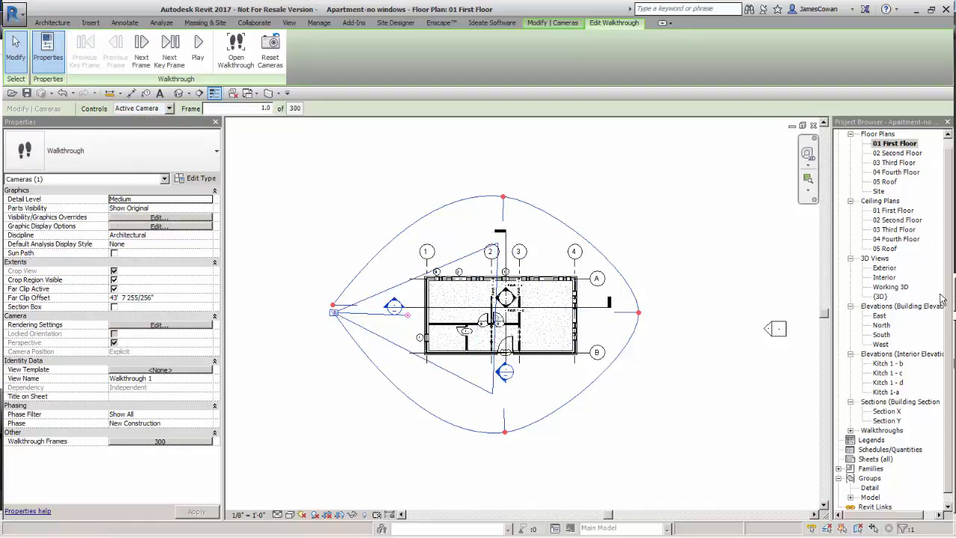
Open the Walkthrough 1 view, select its crop region and play the walkthrough from frame 1.
drag(951, 296, 951, 388)
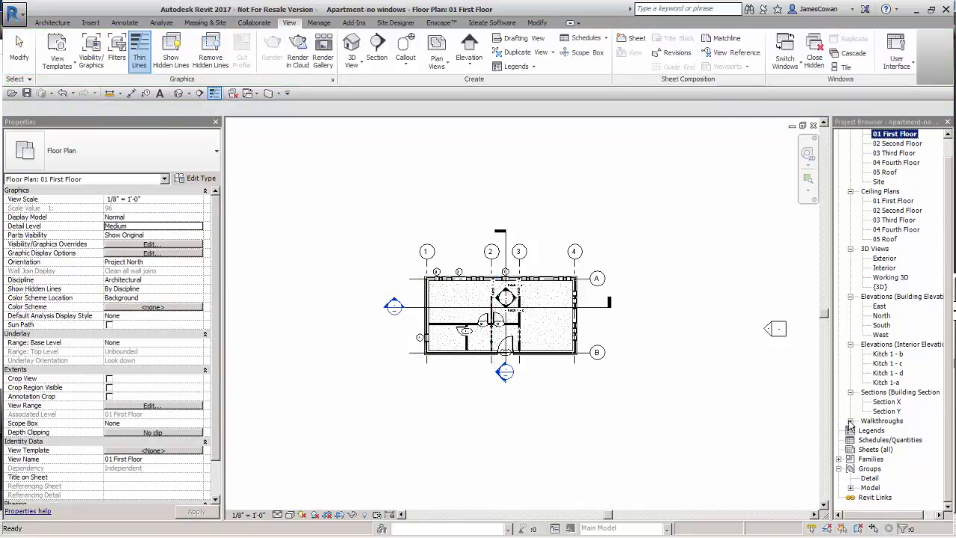
click(850, 421)
double_click(891, 431)
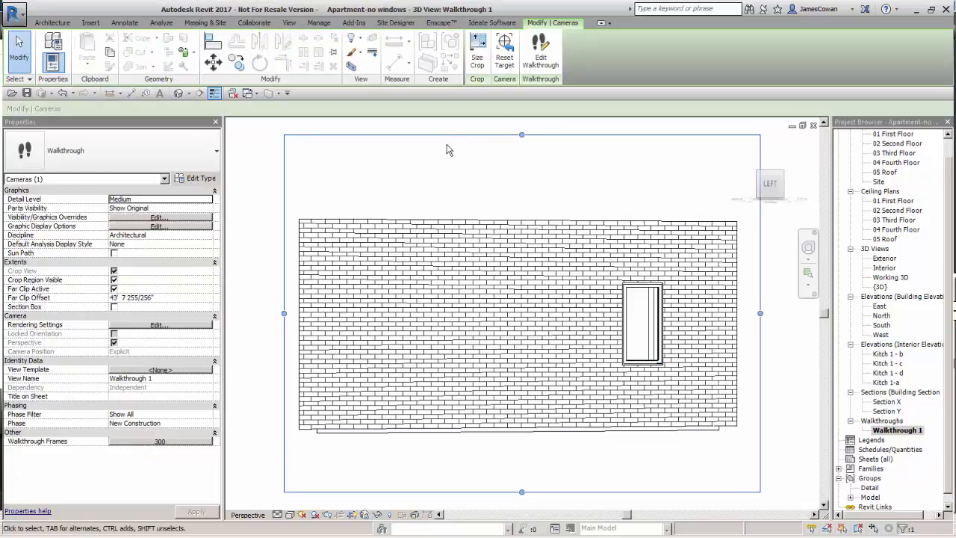
click(424, 130)
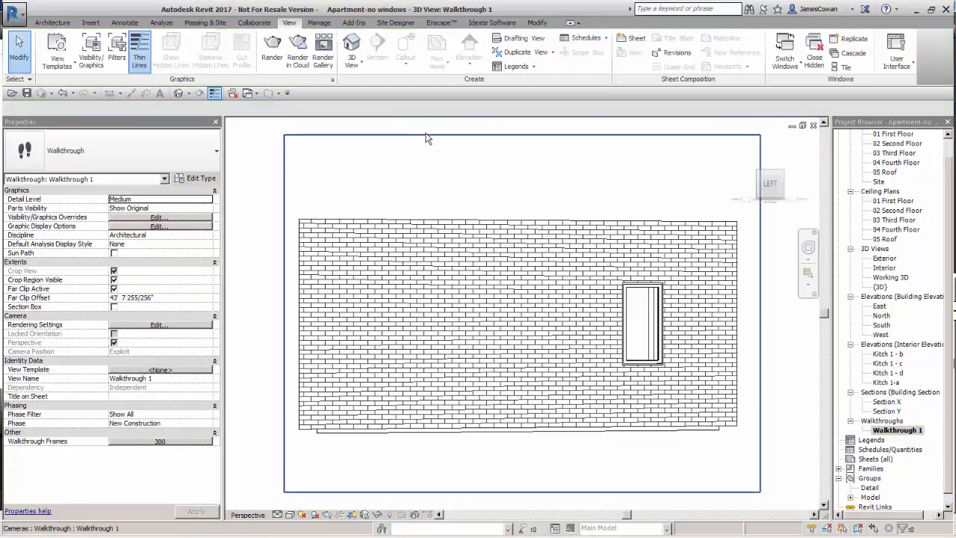
click(425, 136)
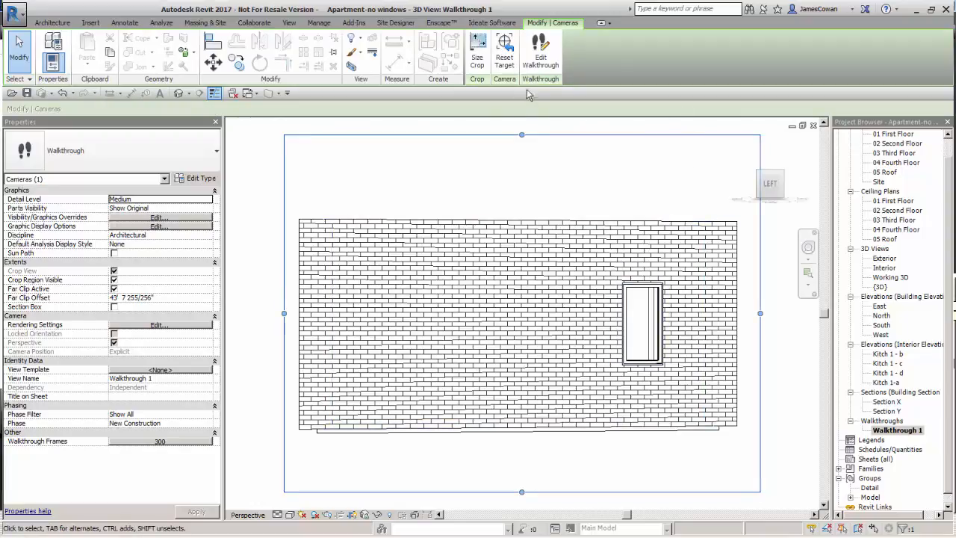
click(541, 54)
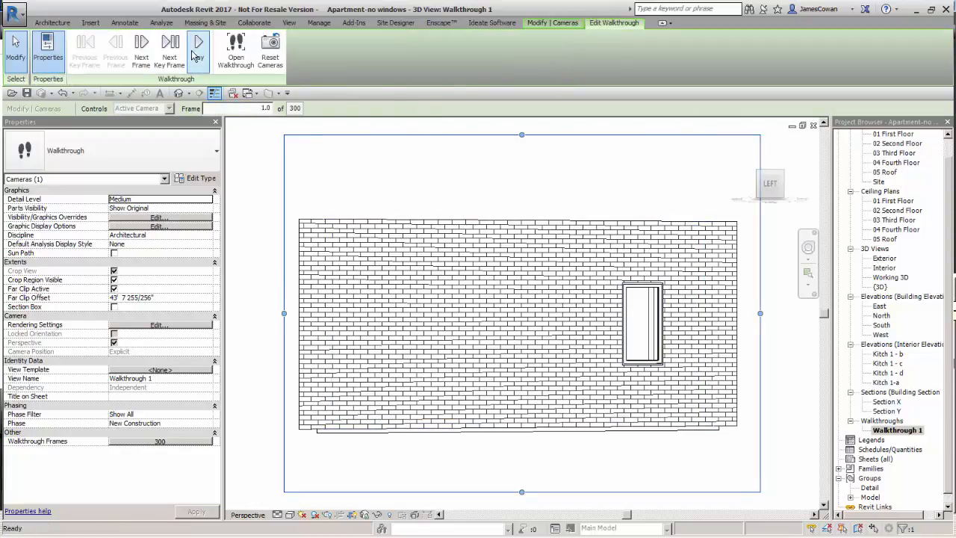
click(197, 50)
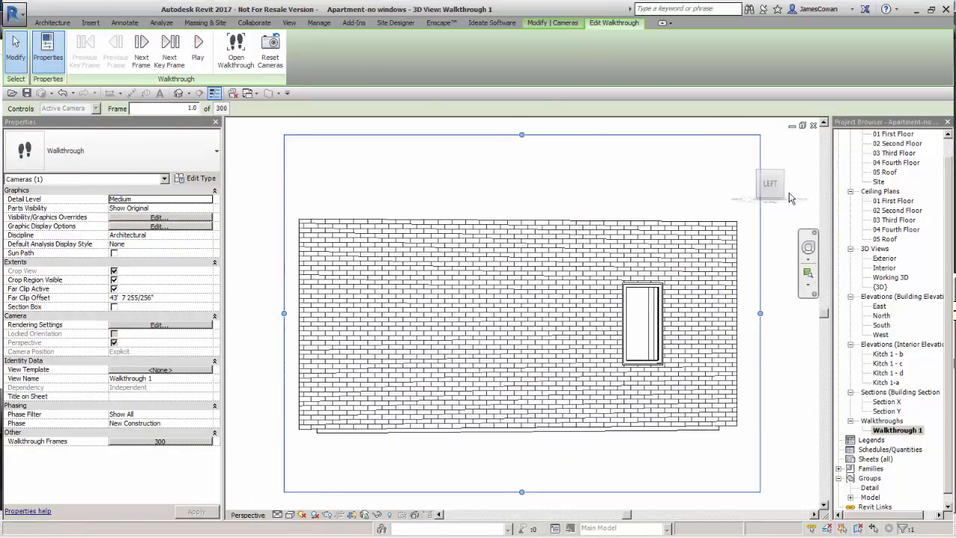
Return to the 01 First Floor plan and clear the walkthrough selection.
drag(948, 229, 952, 205)
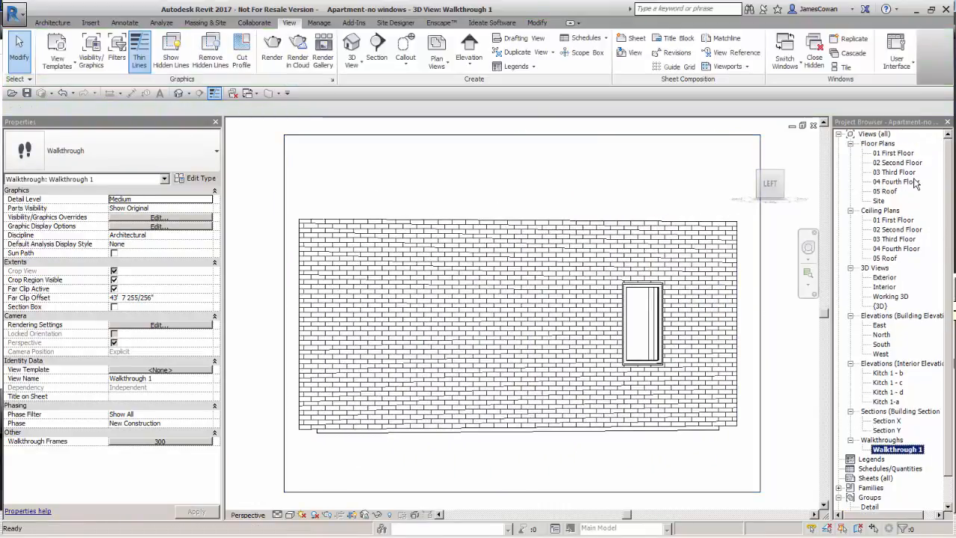
double_click(890, 153)
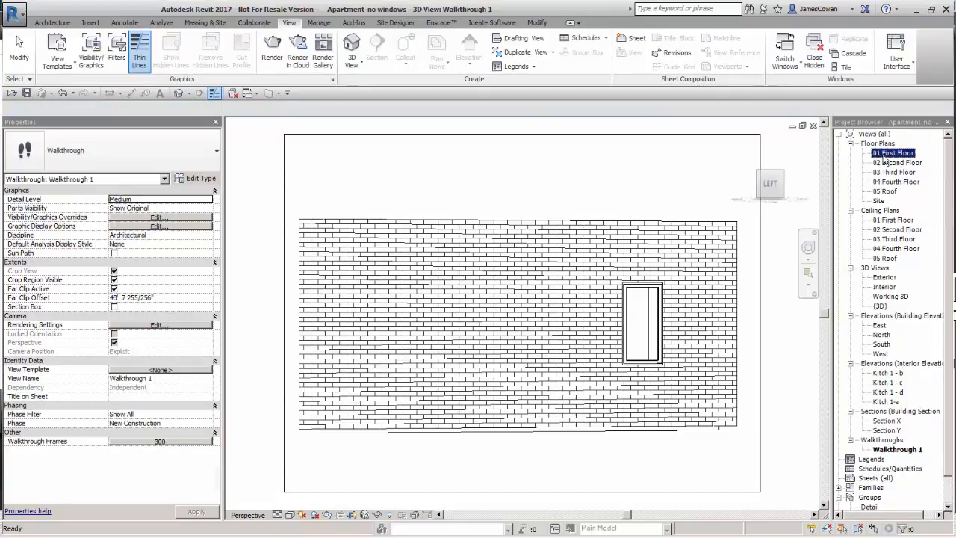
scroll(672, 356, up, 3)
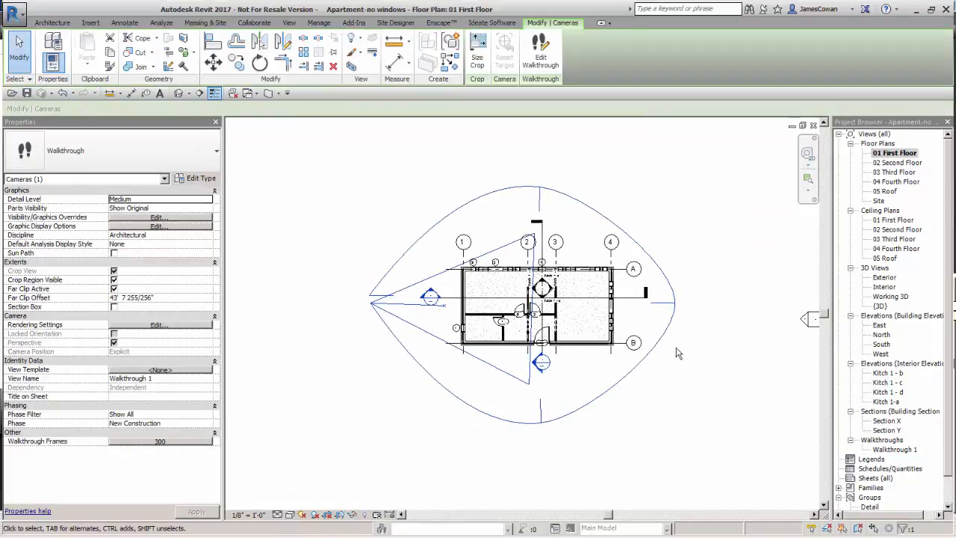
click(689, 230)
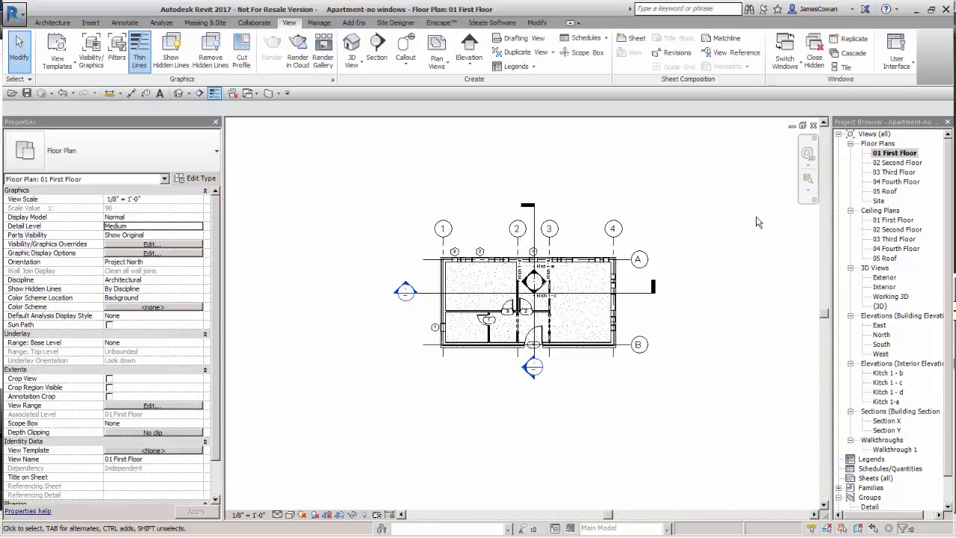
scroll(509, 291, up, 2)
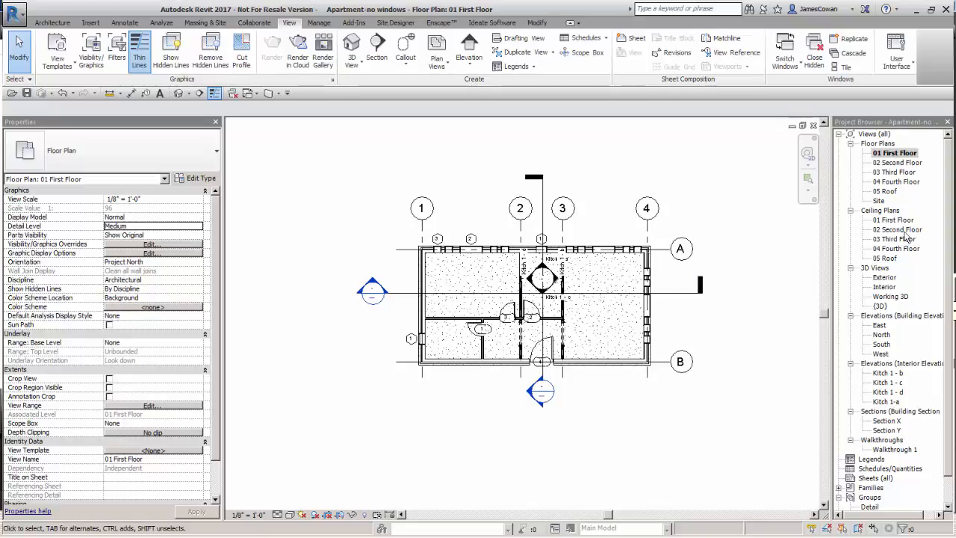
Show the camera path of Walkthrough 1 in the first floor plan, and dismiss it.
right_click(890, 450)
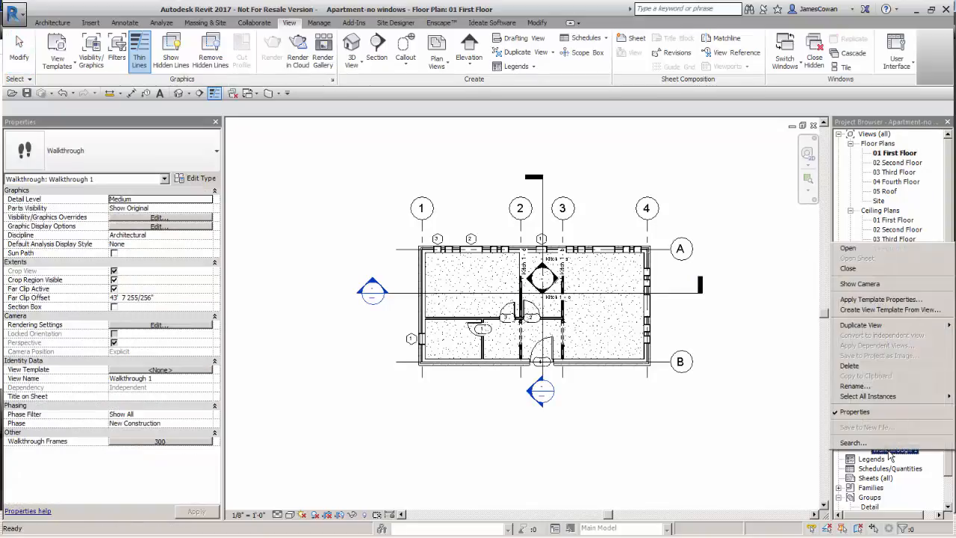
click(863, 285)
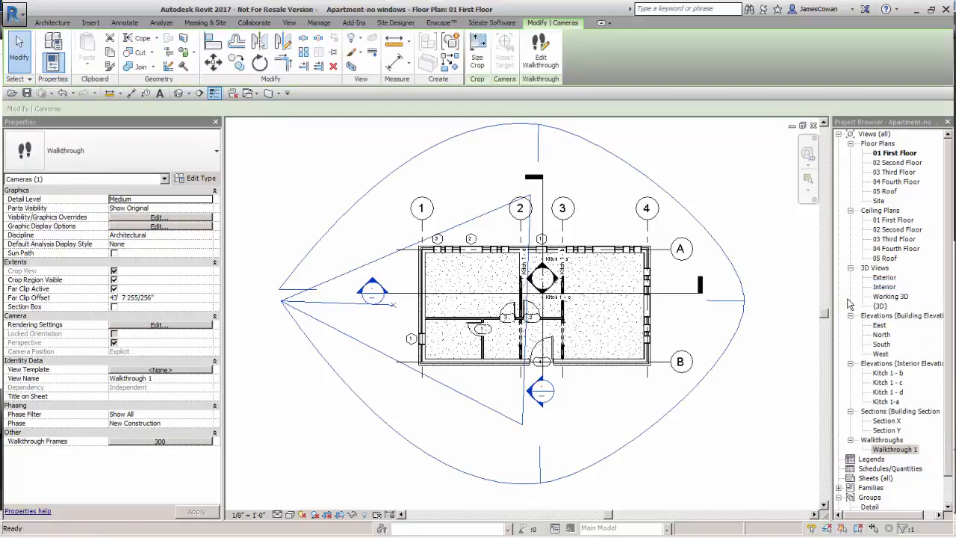
key(Escape)
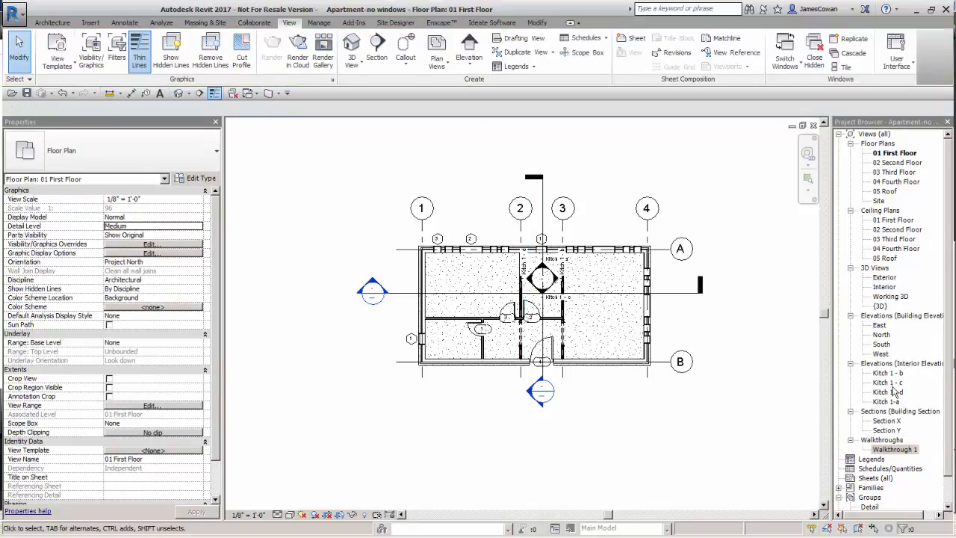
Show the camera of the Interior 3D view in the first floor plan, and clear its selection.
right_click(885, 287)
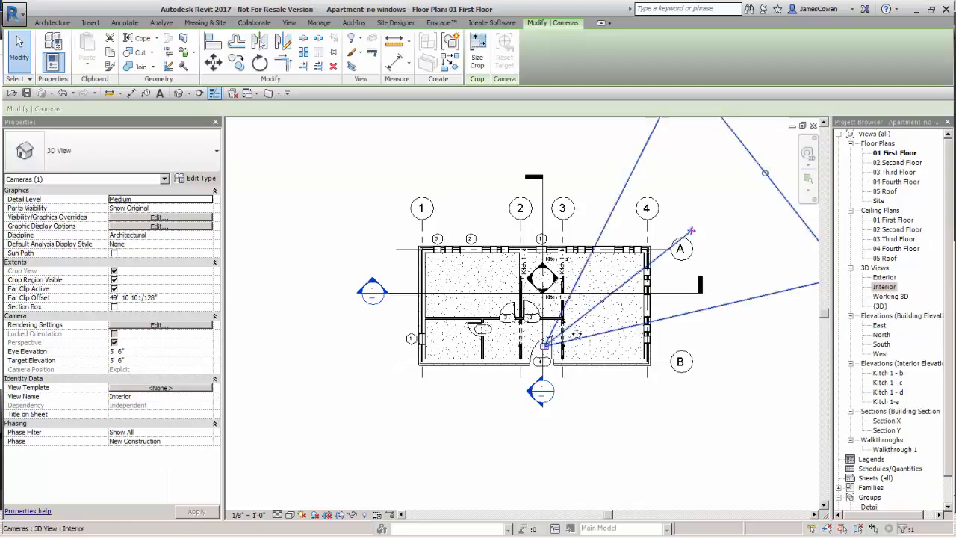
mouse_move(691, 231)
mouse_down()
mouse_move(657, 207)
mouse_move(691, 245)
mouse_move(675, 225)
mouse_up()
scroll(694, 237, down, 1)
mouse_move(694, 238)
middle_down()
mouse_move(671, 250)
mouse_move(680, 238)
middle_up()
click(691, 230)
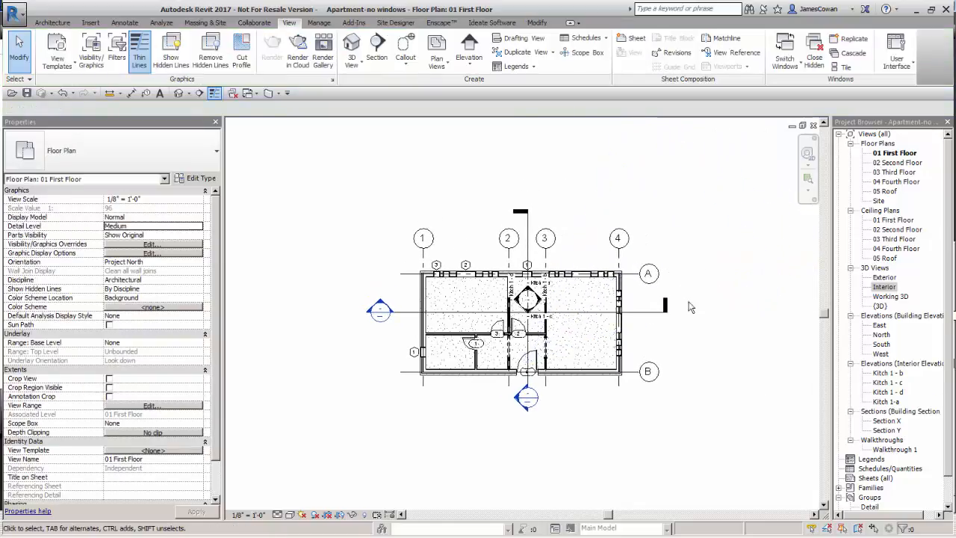
Bring the Walkthrough 1 camera path back into display in the first floor plan.
right_click(892, 451)
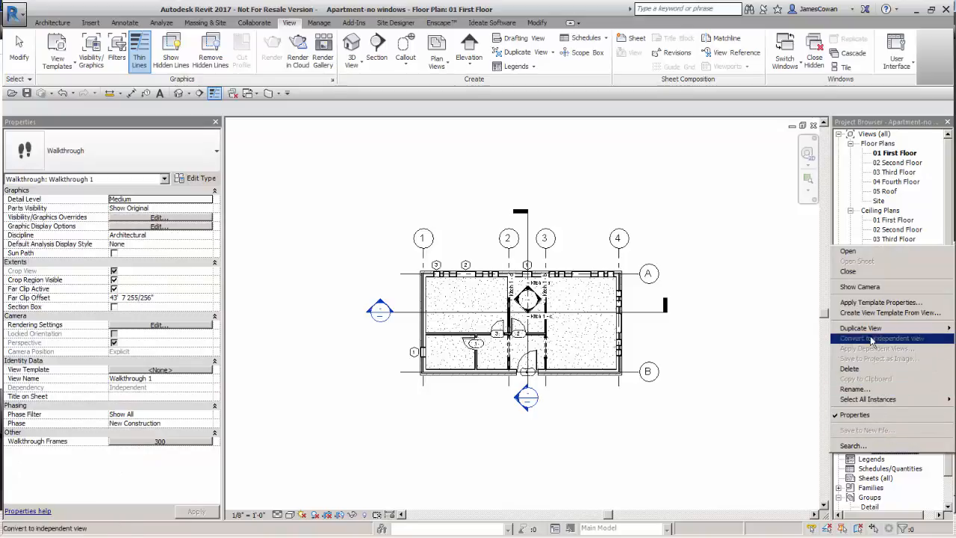
click(852, 288)
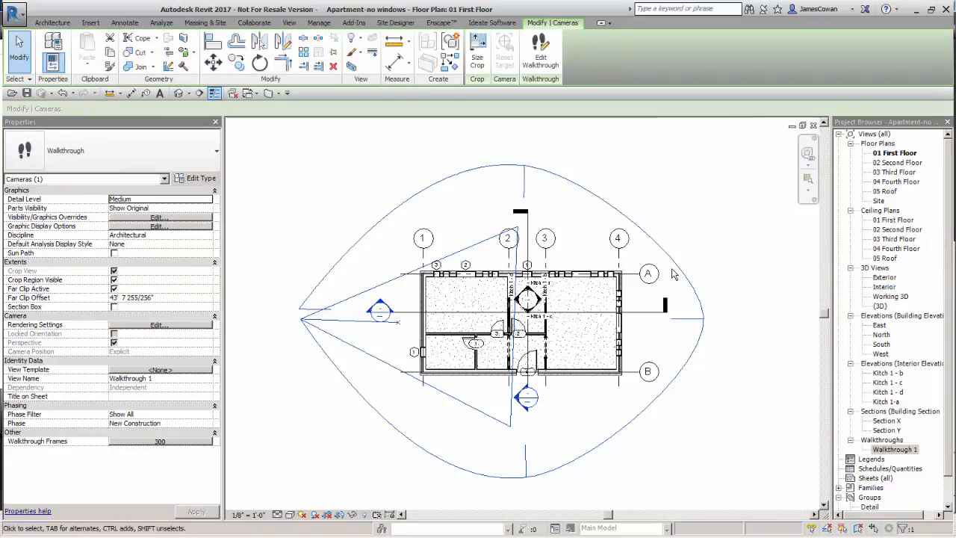
Edit the walkthrough and set its total number of frames to 900.
click(541, 61)
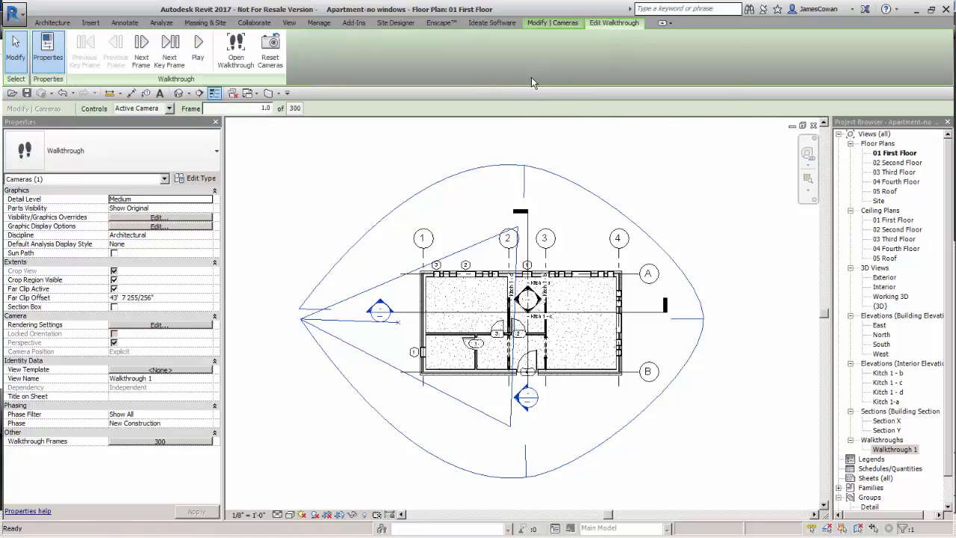
click(169, 108)
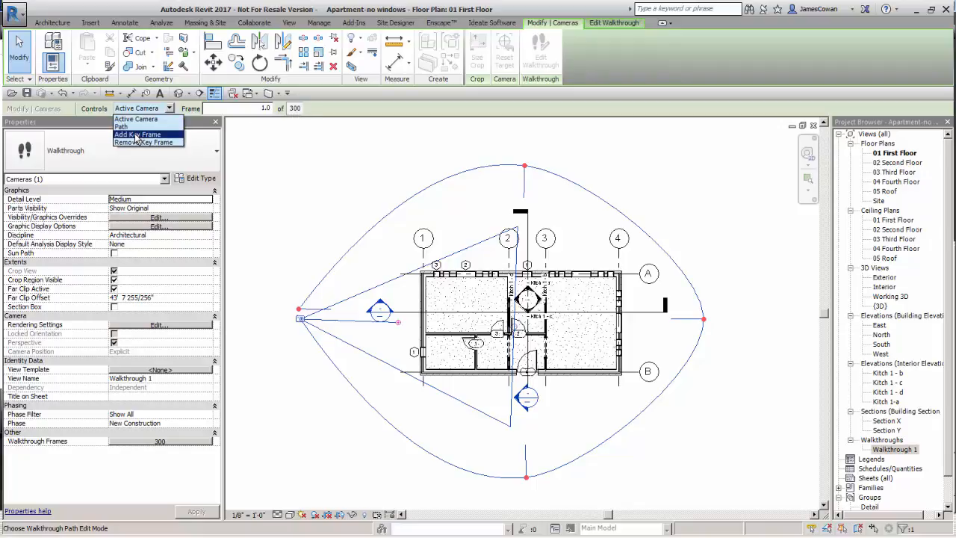
click(296, 109)
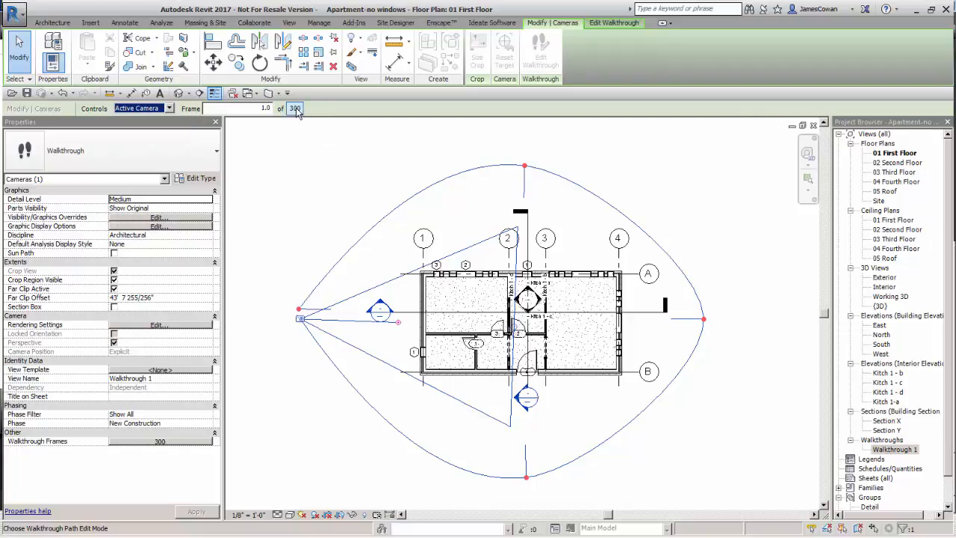
click(296, 108)
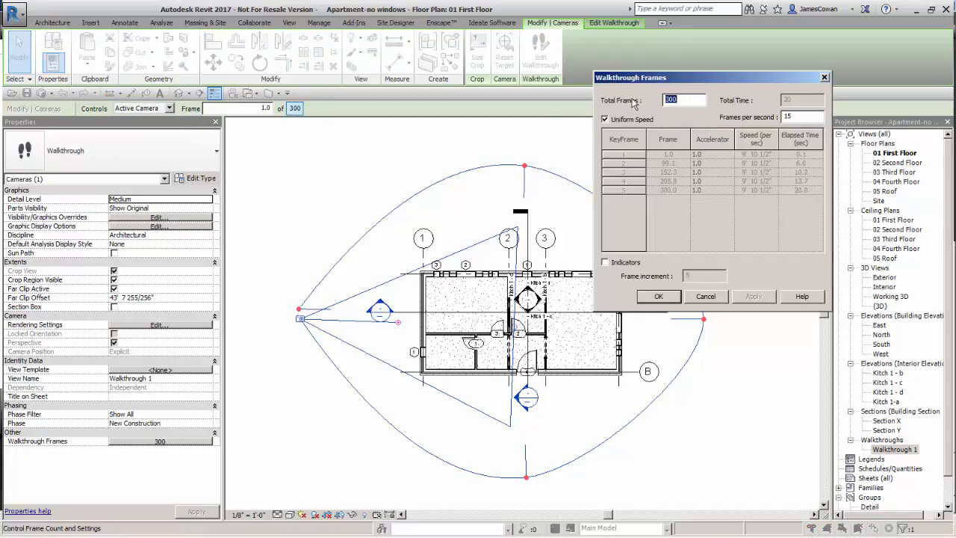
text(900)
click(658, 296)
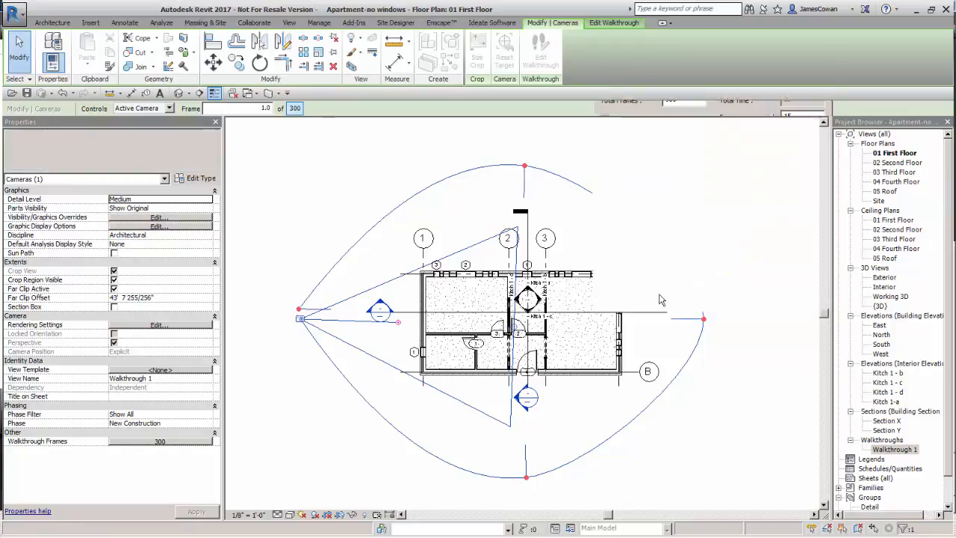
Add four key frames to the walkthrough path, one midway along each curve around the building.
click(169, 108)
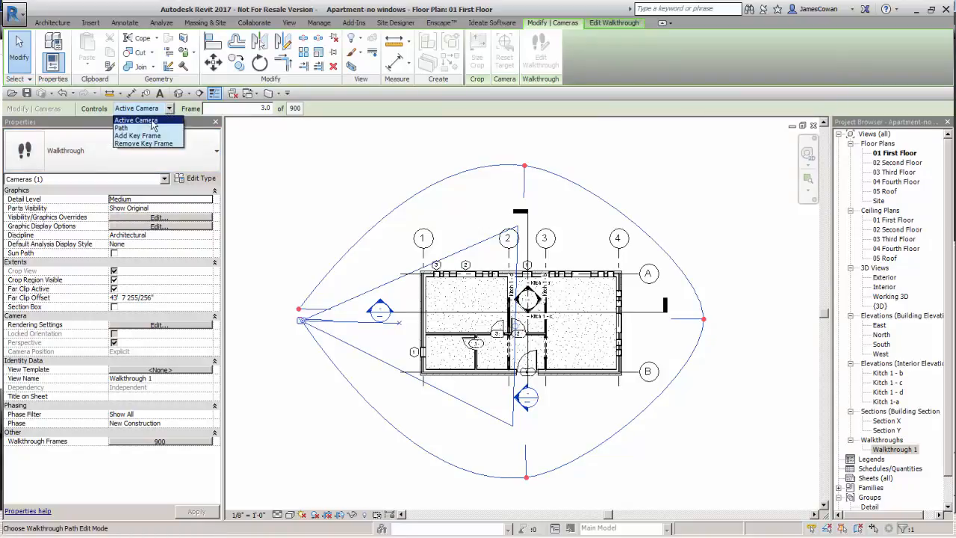
click(139, 136)
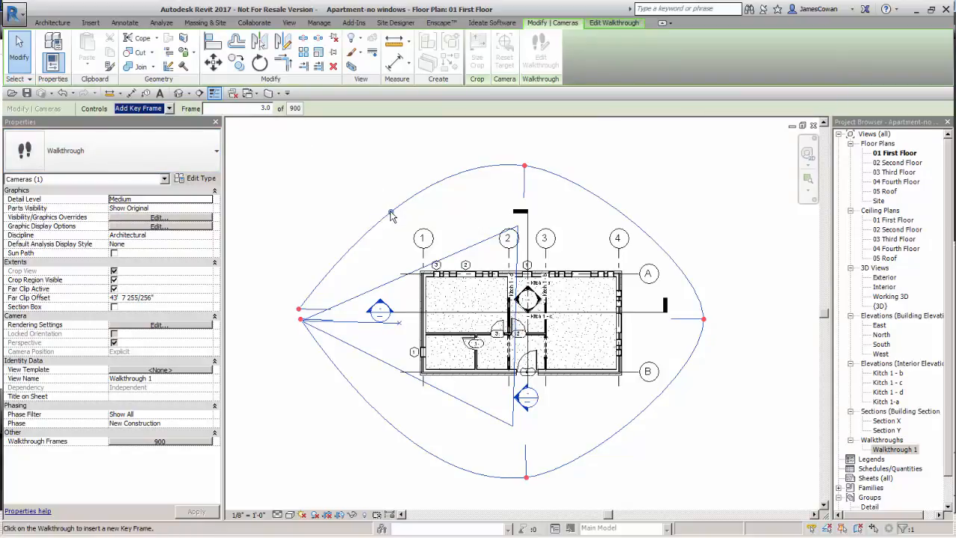
click(390, 214)
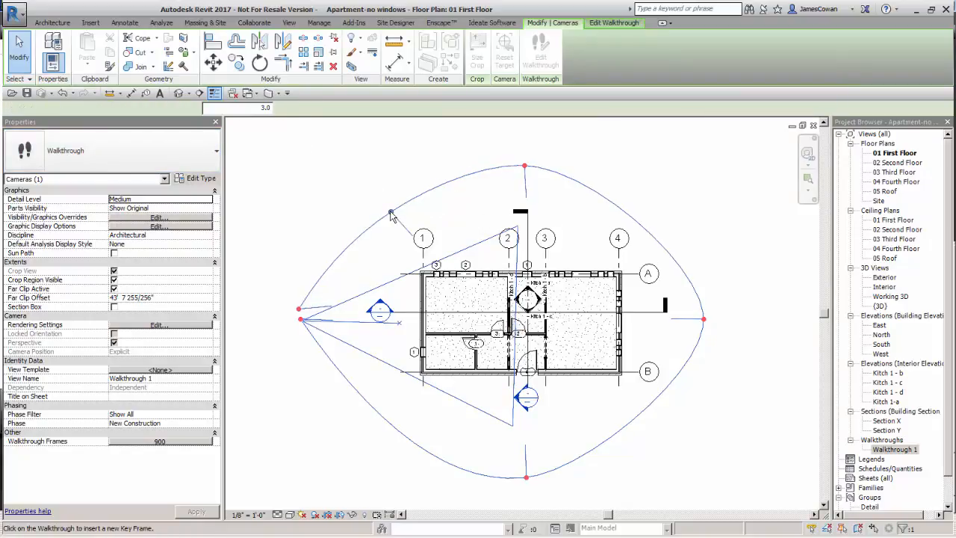
click(632, 218)
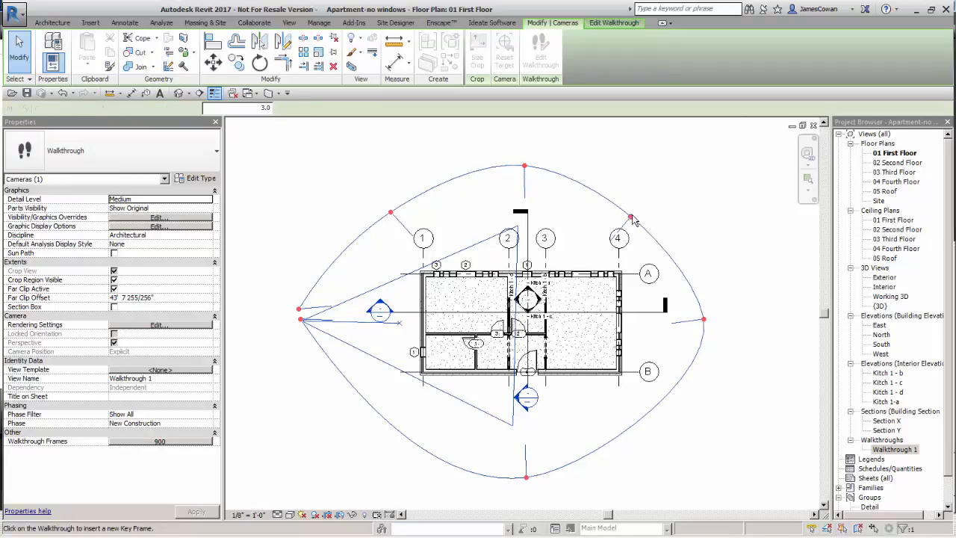
click(635, 425)
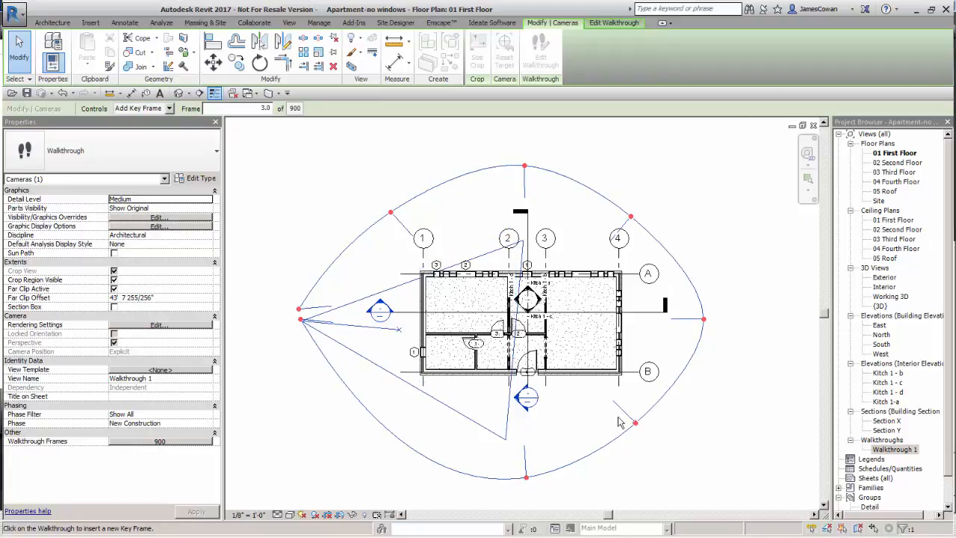
click(378, 422)
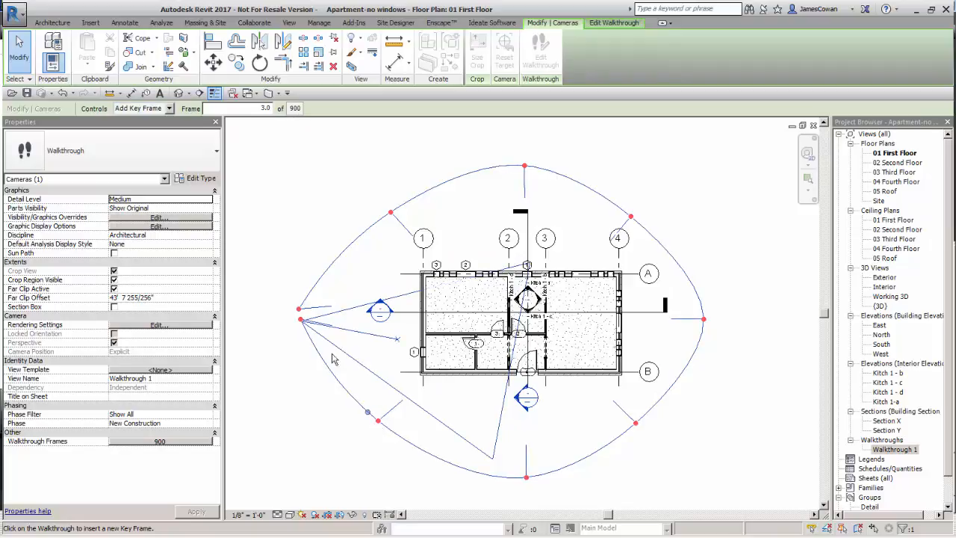
Switch the walkthrough controls to Path and move the key frames north and east of the building outward to round the path.
click(170, 109)
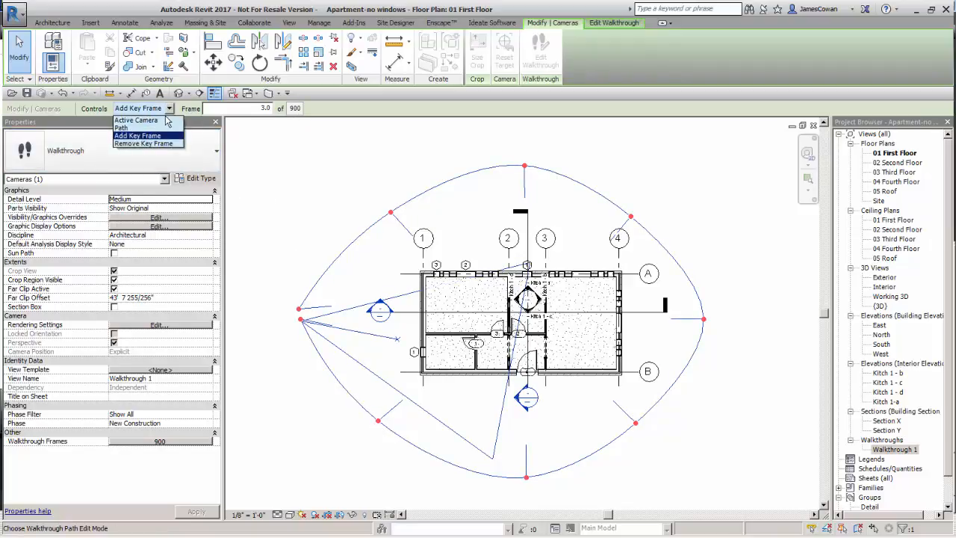
click(125, 129)
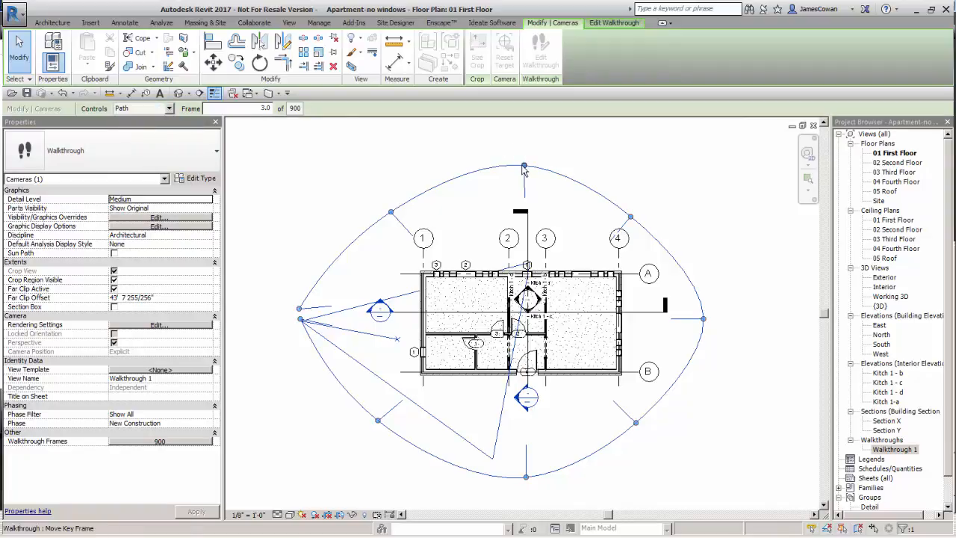
drag(524, 167, 527, 145)
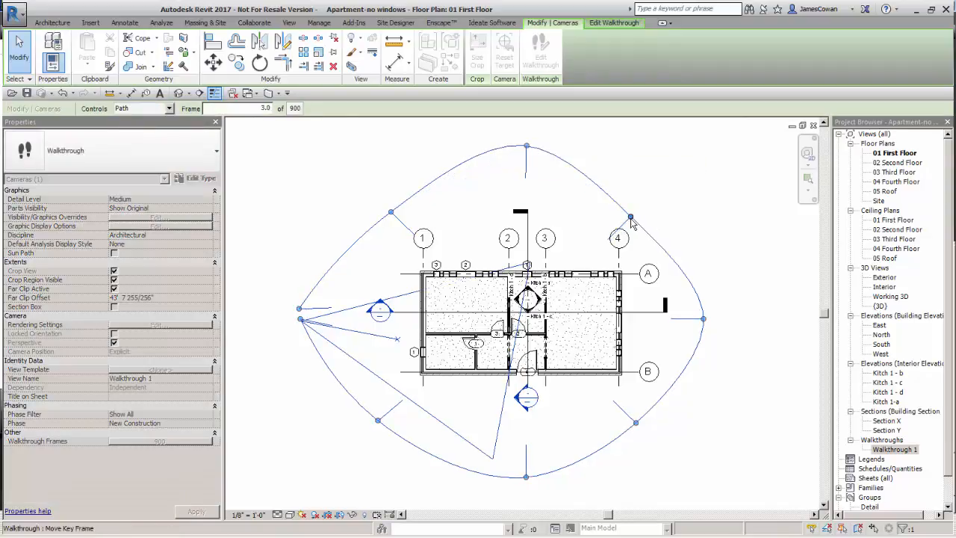
drag(632, 216, 663, 218)
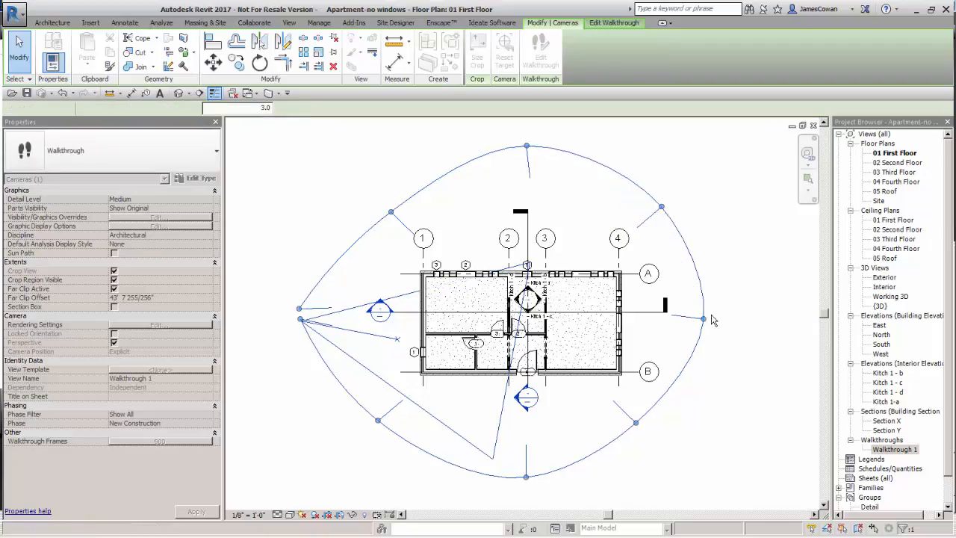
drag(703, 319, 723, 325)
drag(662, 213, 668, 200)
drag(391, 213, 376, 188)
drag(528, 151, 518, 133)
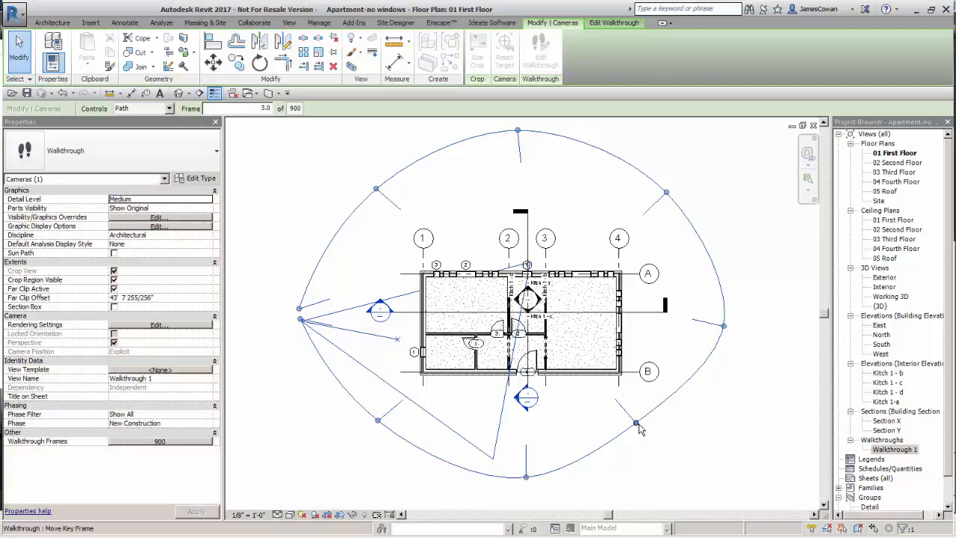
Move the key frames south of the building and the eastern one outward so the path forms an even loop.
drag(636, 423, 652, 440)
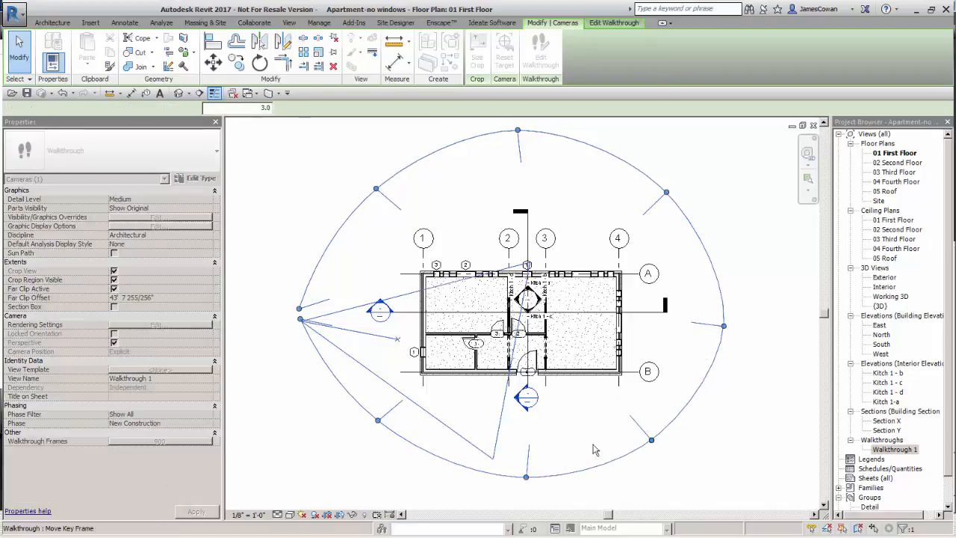
middle_drag(572, 416, 594, 348)
scroll(594, 348, down, 1)
drag(555, 408, 551, 415)
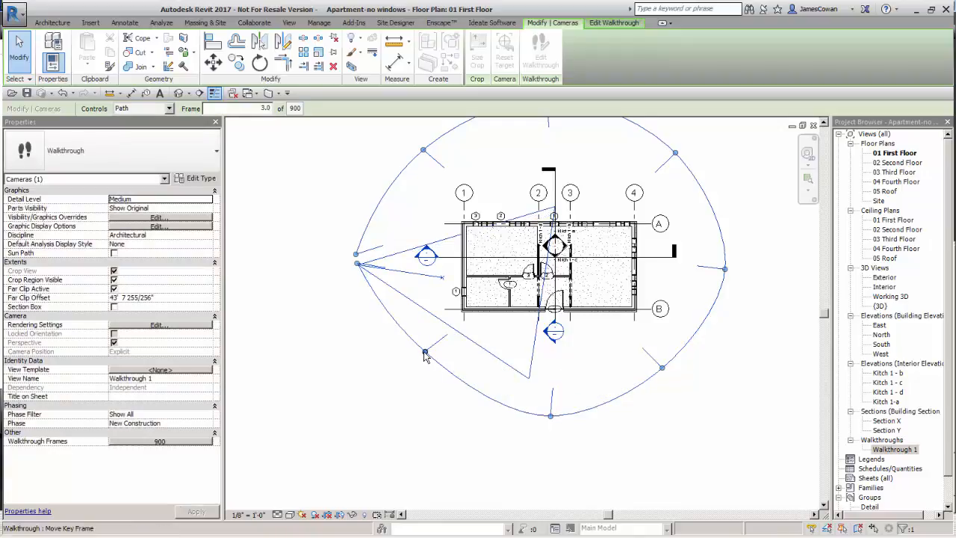
drag(423, 357, 413, 368)
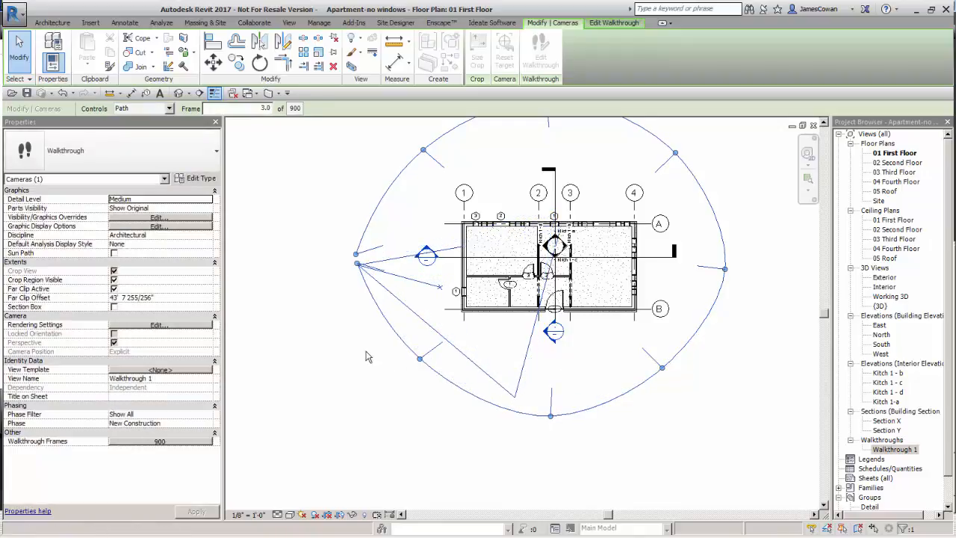
scroll(406, 359, up, 1)
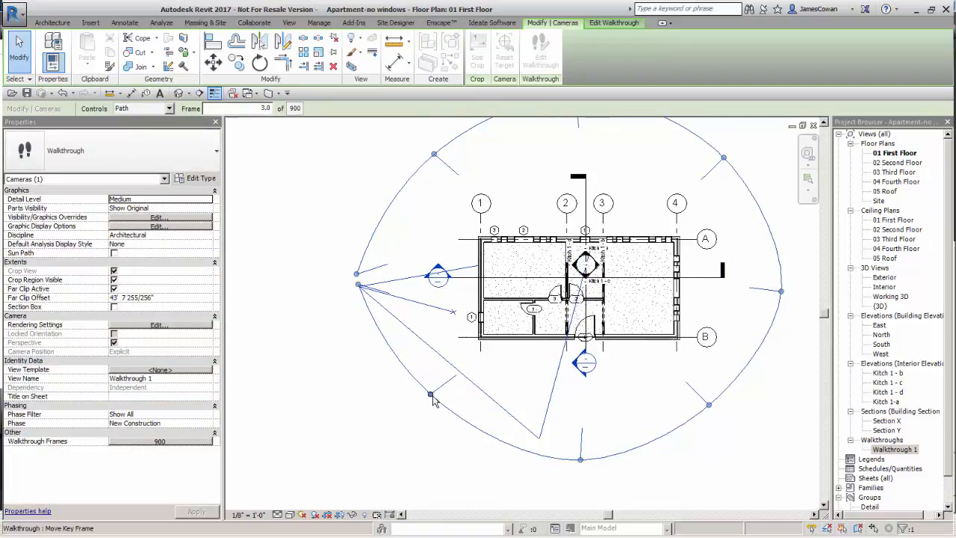
mouse_move(438, 400)
mouse_down()
mouse_move(448, 416)
mouse_move(439, 413)
mouse_up()
drag(583, 466, 699, 463)
drag(709, 405, 733, 410)
drag(786, 298, 795, 296)
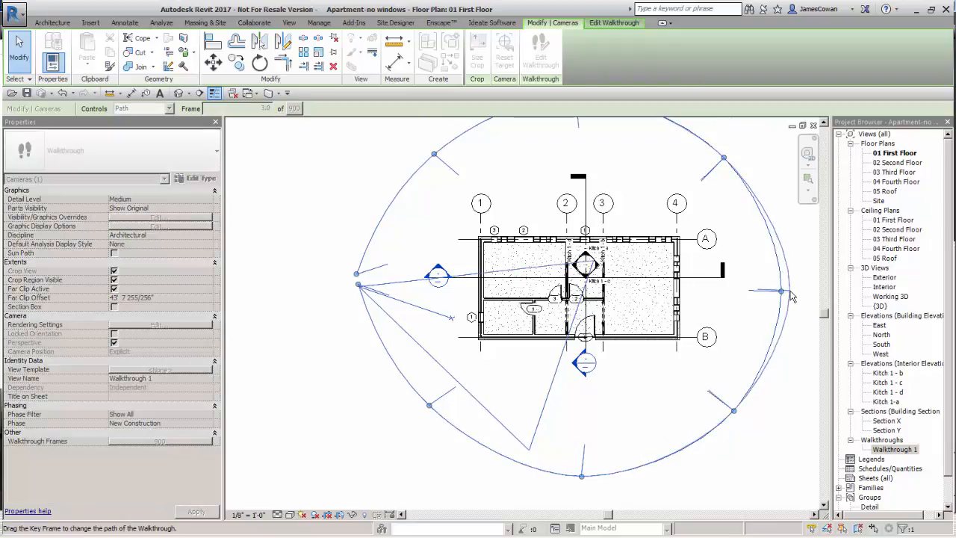
Close the walkthrough loop by moving the end key frame west of the building onto the other end key frame.
scroll(326, 264, up, 5)
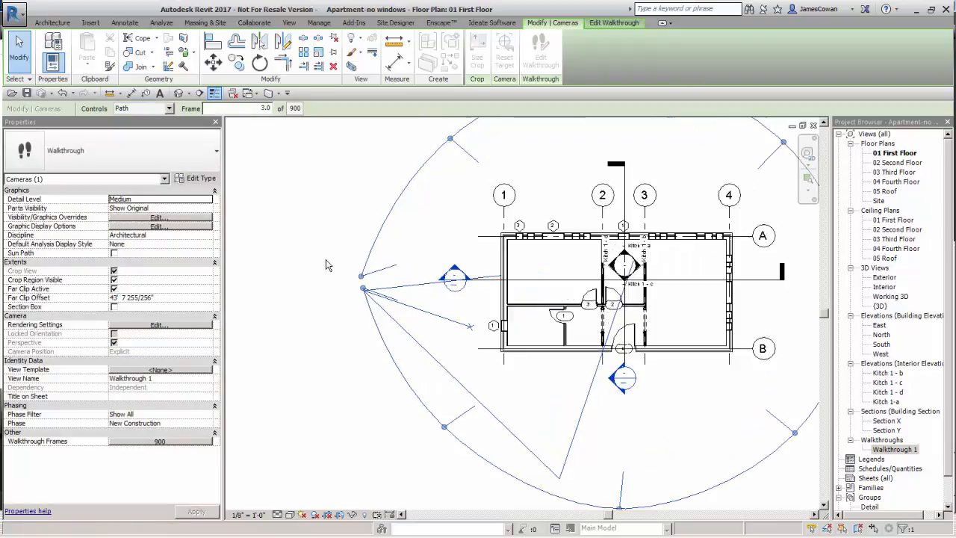
scroll(374, 302, up, 2)
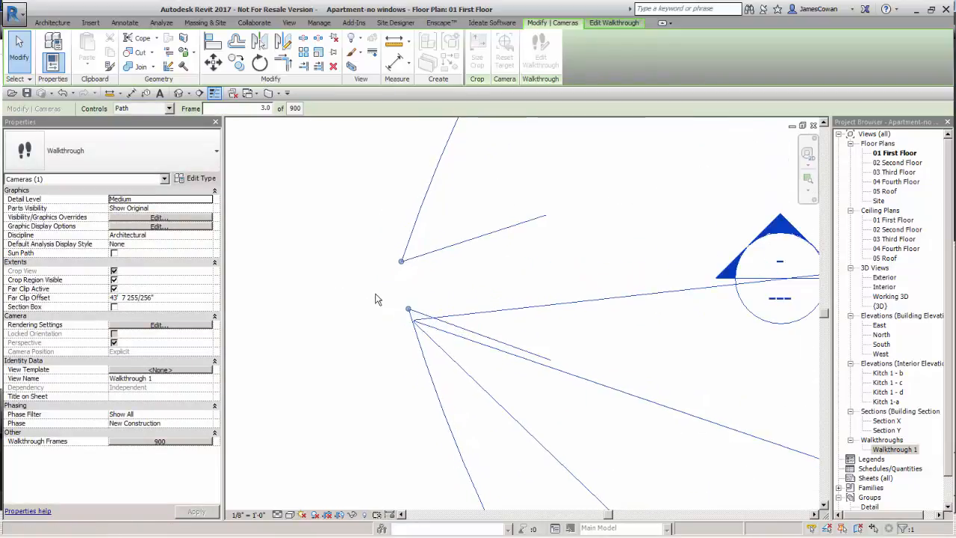
click(402, 260)
drag(401, 261, 408, 311)
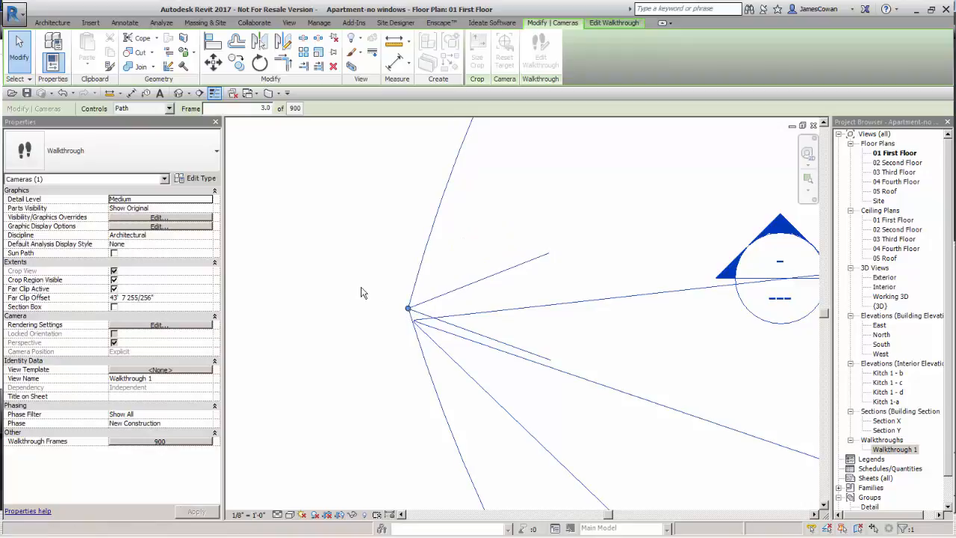
scroll(356, 294, down, 1)
scroll(352, 293, down, 1)
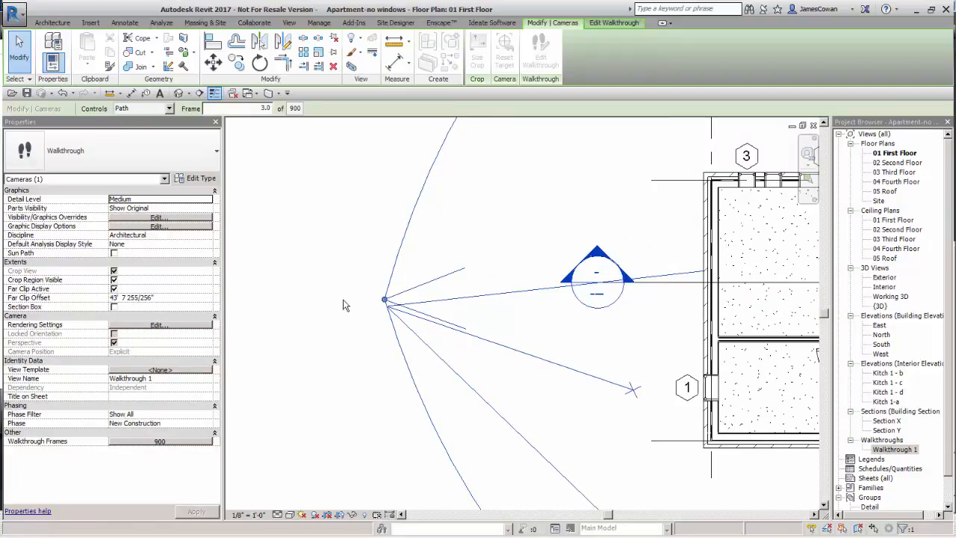
scroll(340, 305, down, 2)
scroll(334, 307, down, 2)
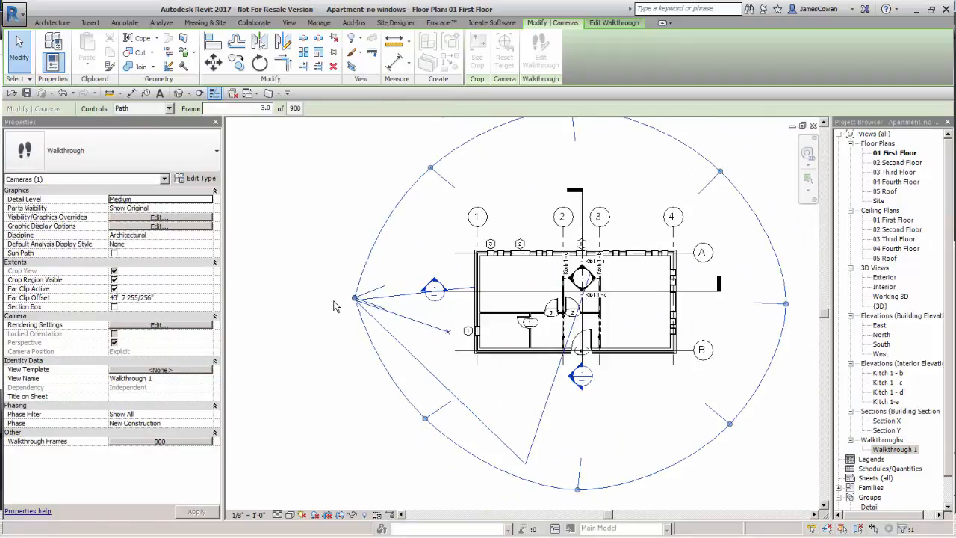
Open the Walkthrough 1 view, play the walkthrough around the building, and stop the playback partway.
double_click(893, 450)
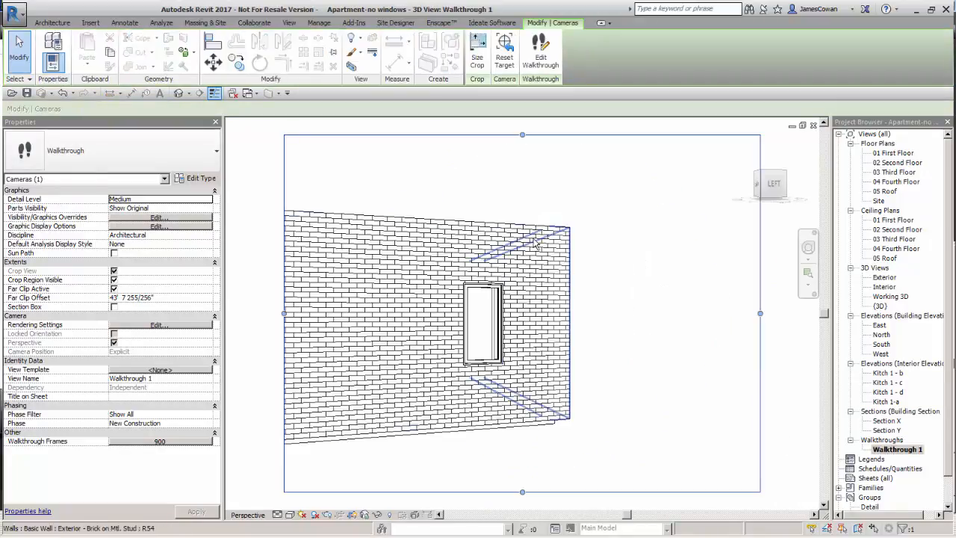
click(541, 54)
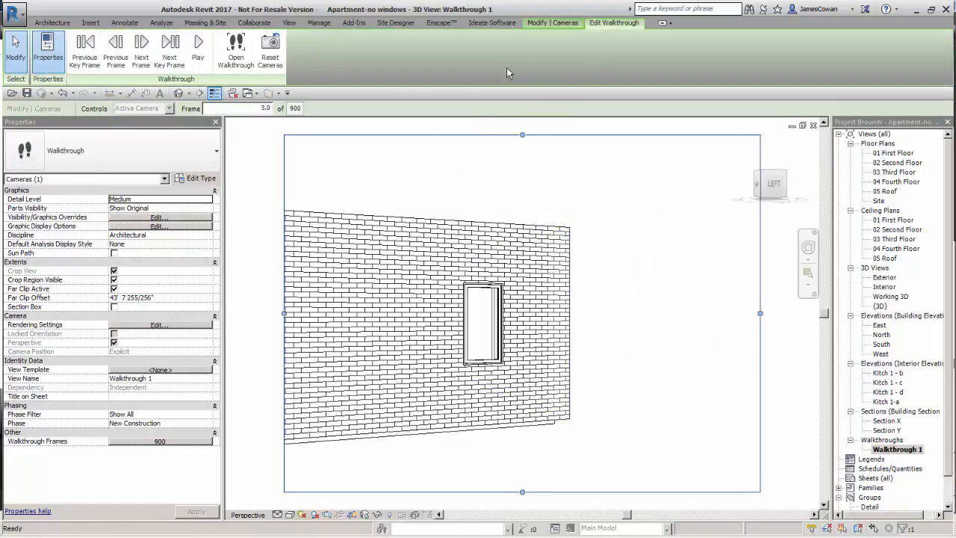
click(200, 51)
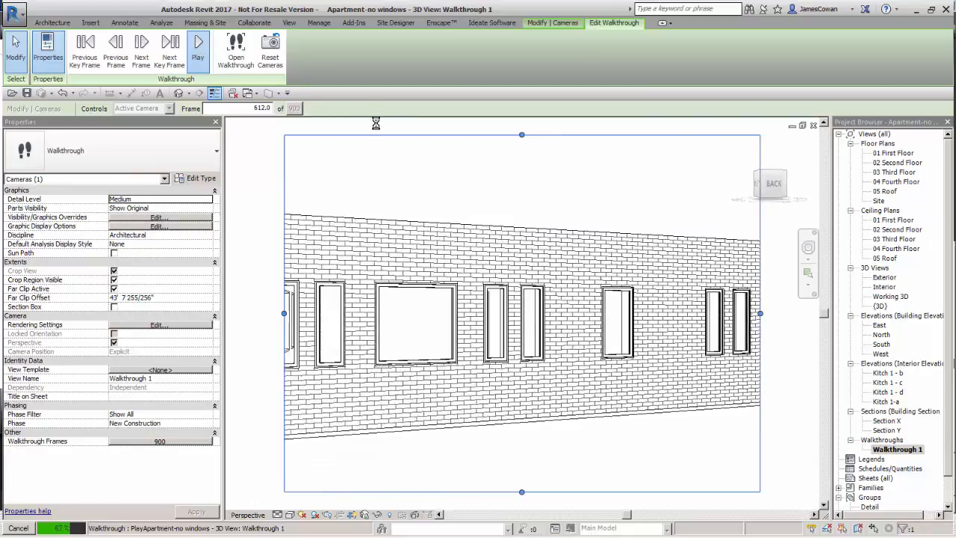
key(Escape)
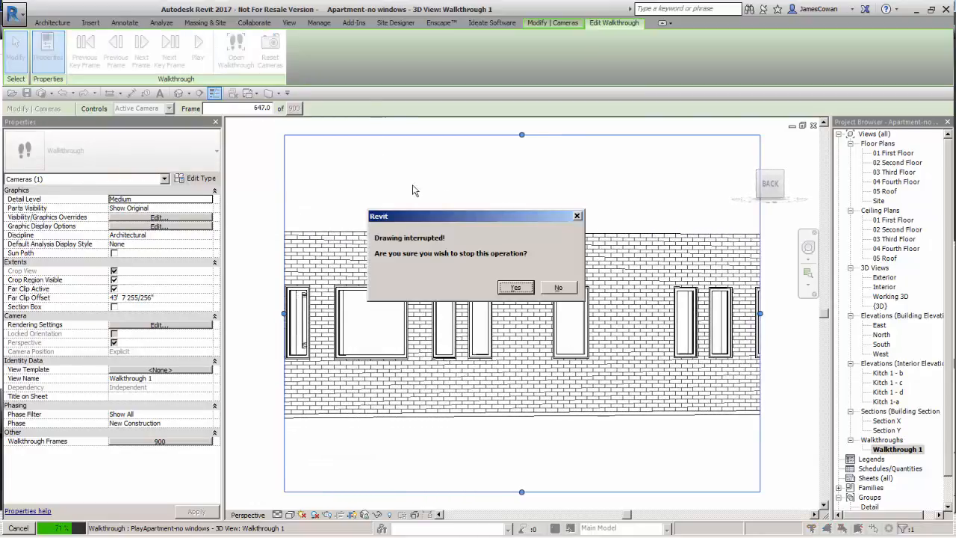
click(516, 289)
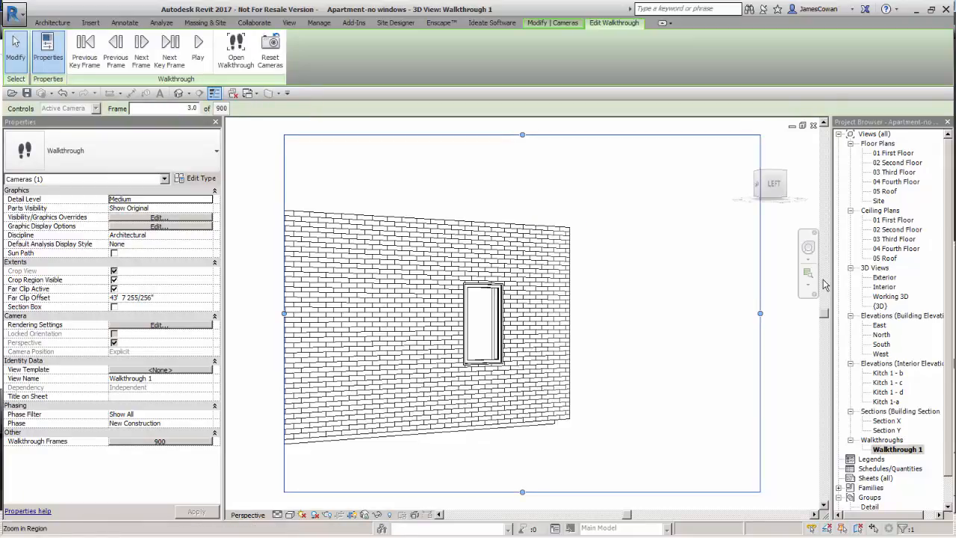
Close all hidden view windows from the 01 First Floor plan, and open the Interior 3D view.
double_click(889, 153)
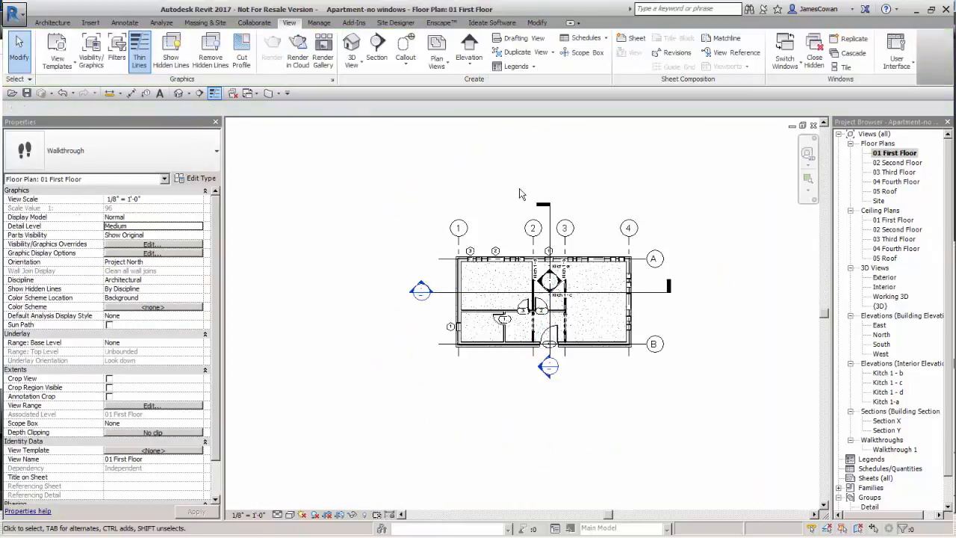
middle_drag(515, 188, 486, 197)
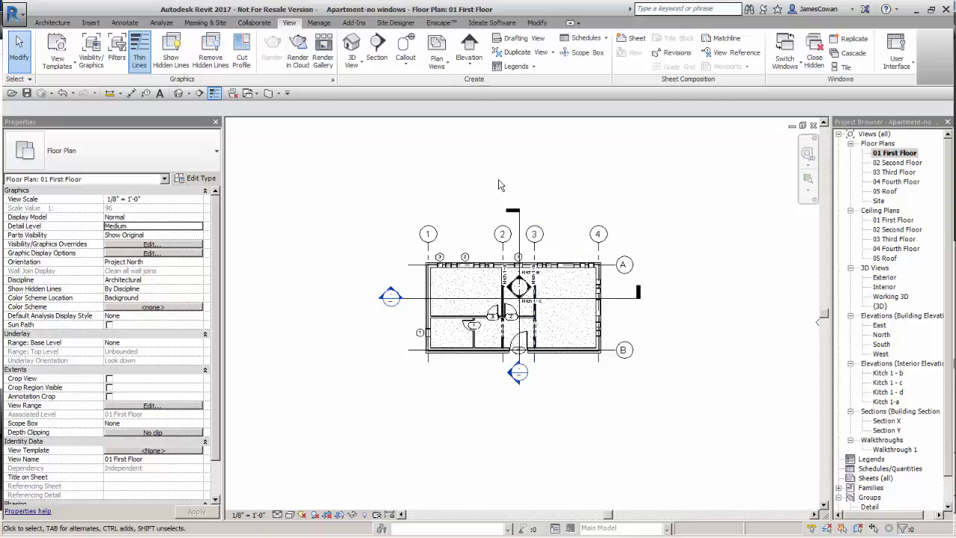
click(815, 66)
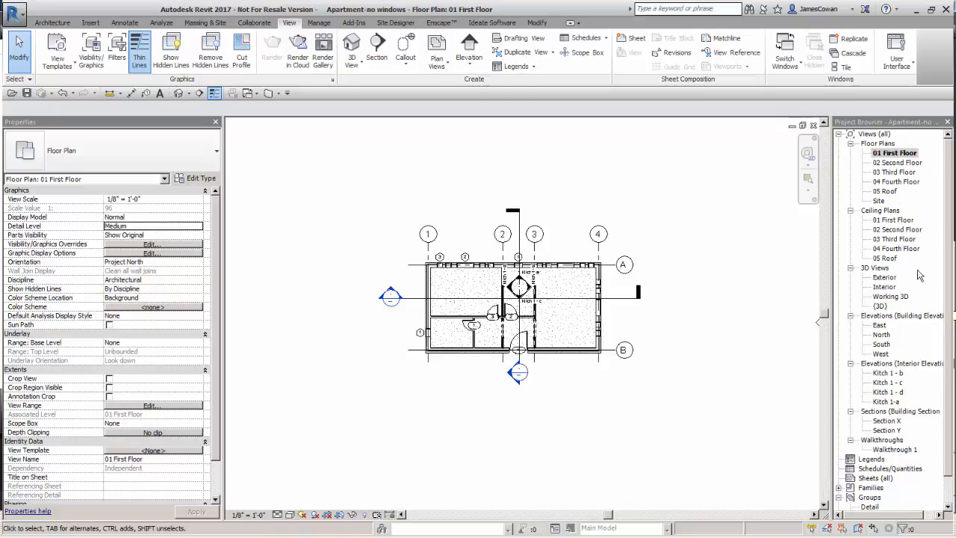
double_click(883, 287)
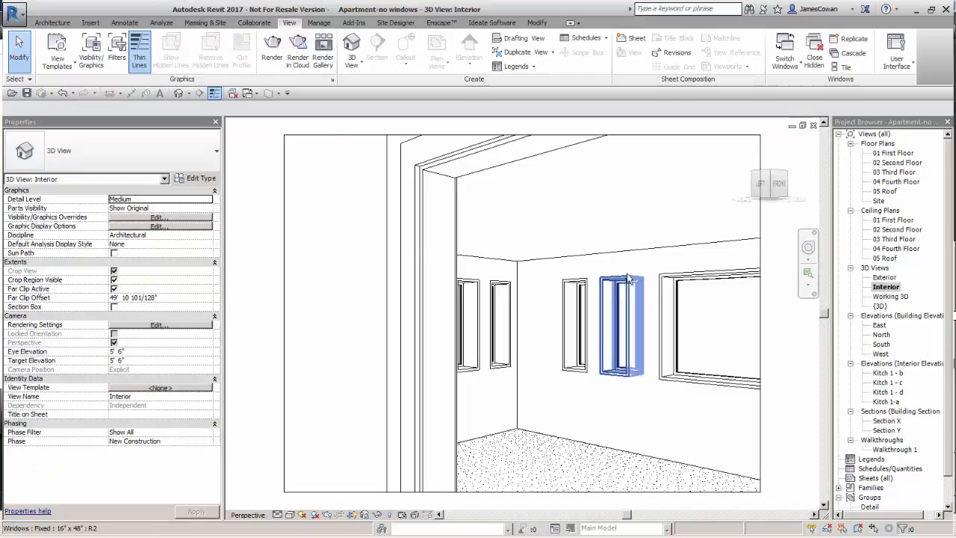
Tile the Interior 3D view beside the 01 First Floor plan and fit both views in their windows.
click(842, 67)
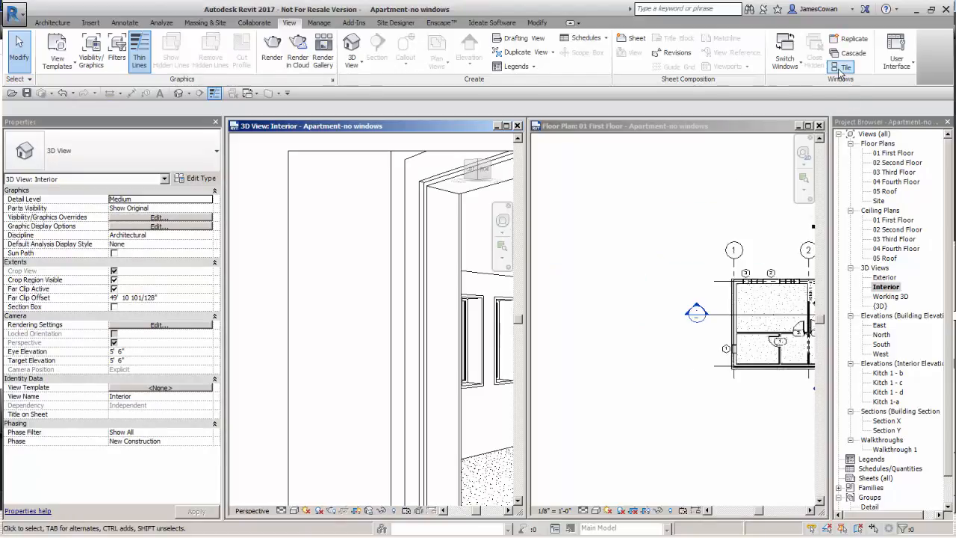
click(656, 311)
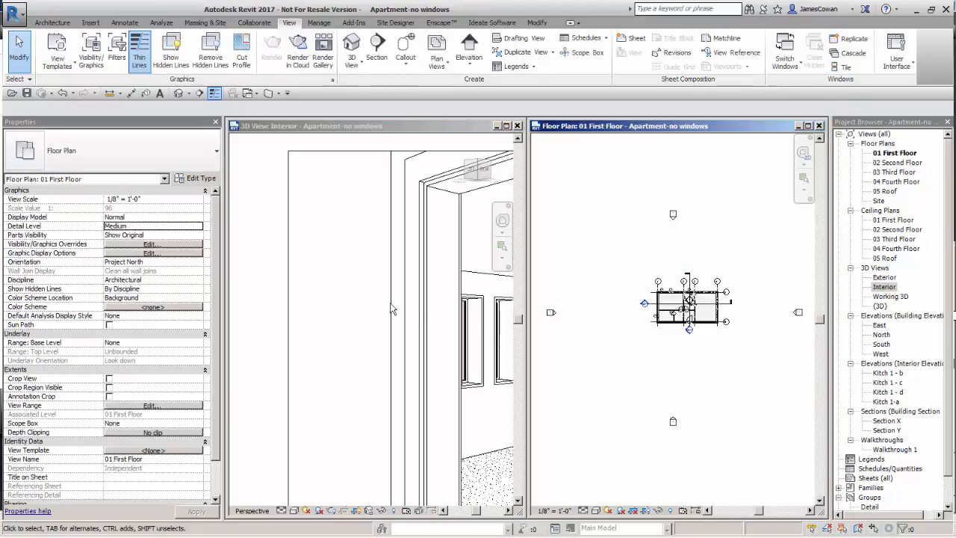
click(393, 308)
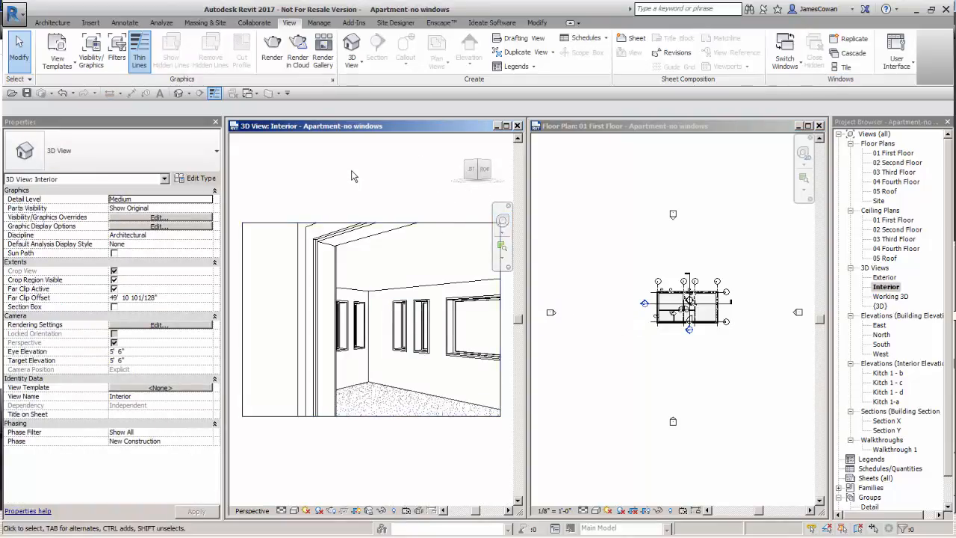
Select the Interior view's camera and move its target slightly east in the floor plan, near grid bubble A.
click(277, 228)
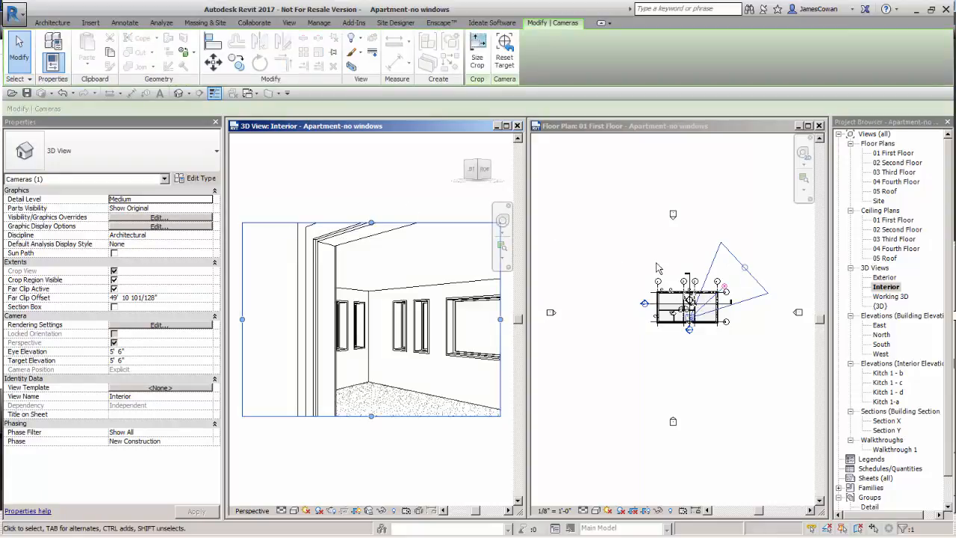
click(727, 292)
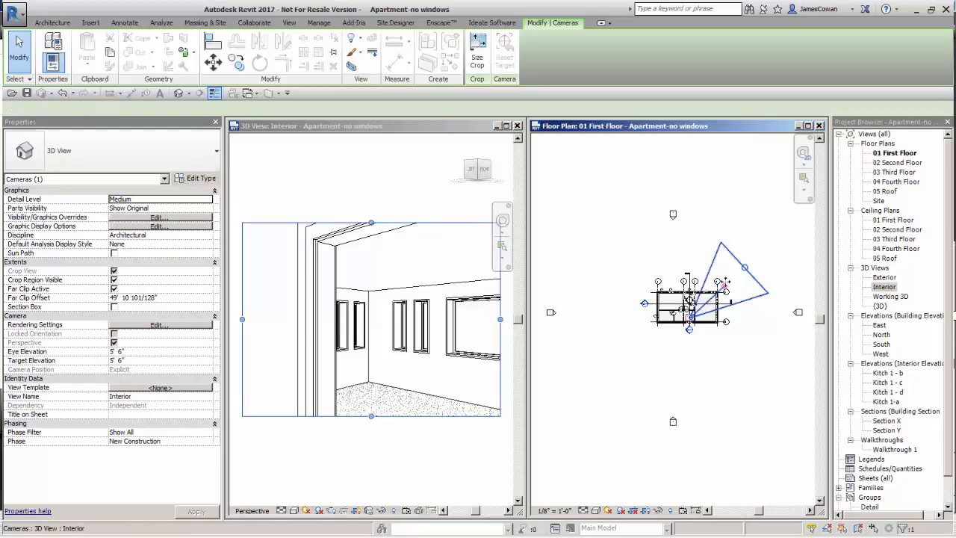
scroll(743, 300, up, 5)
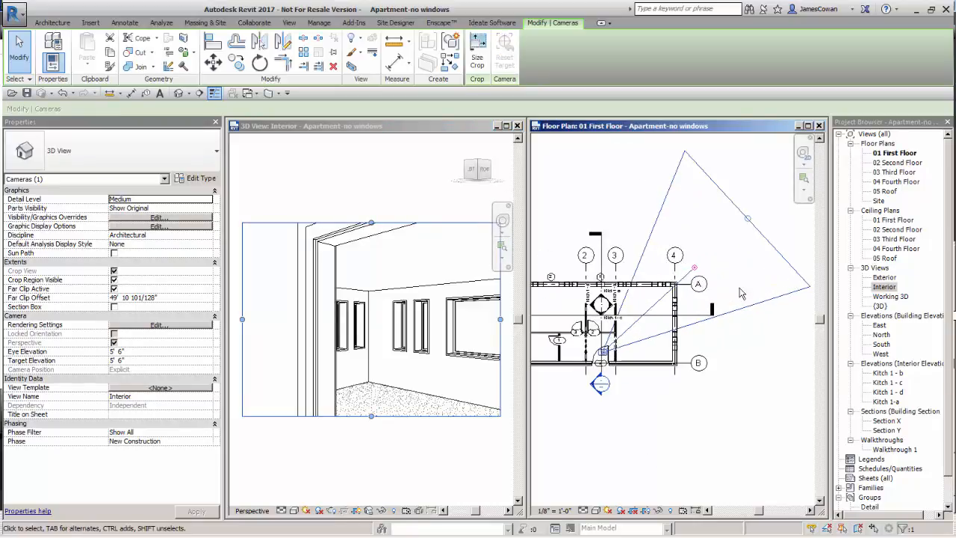
mouse_move(695, 271)
mouse_down()
mouse_move(728, 308)
mouse_move(675, 234)
mouse_move(706, 274)
mouse_up()
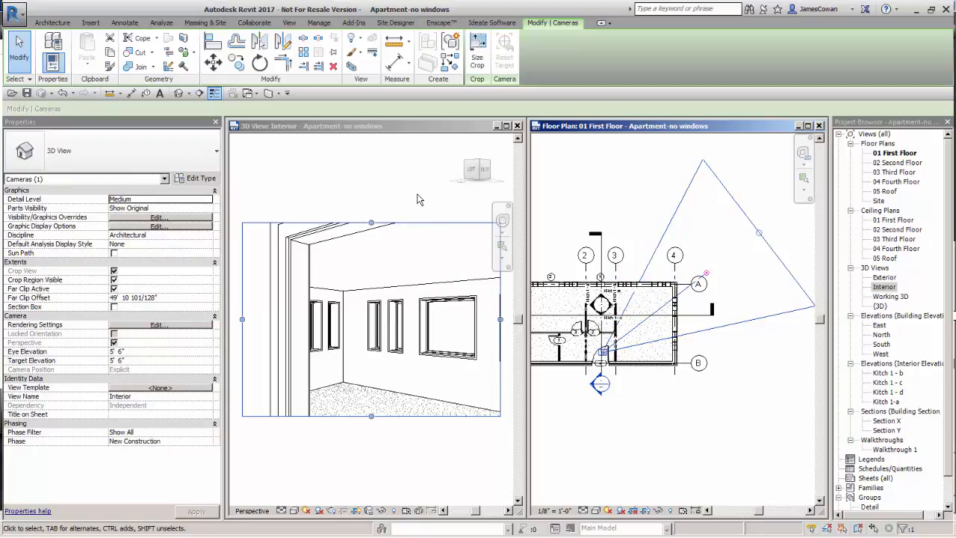
Widen the Interior view's crop region on both sides so more of the room and the windows on the adjoining wall are included.
scroll(419, 199, down, 2)
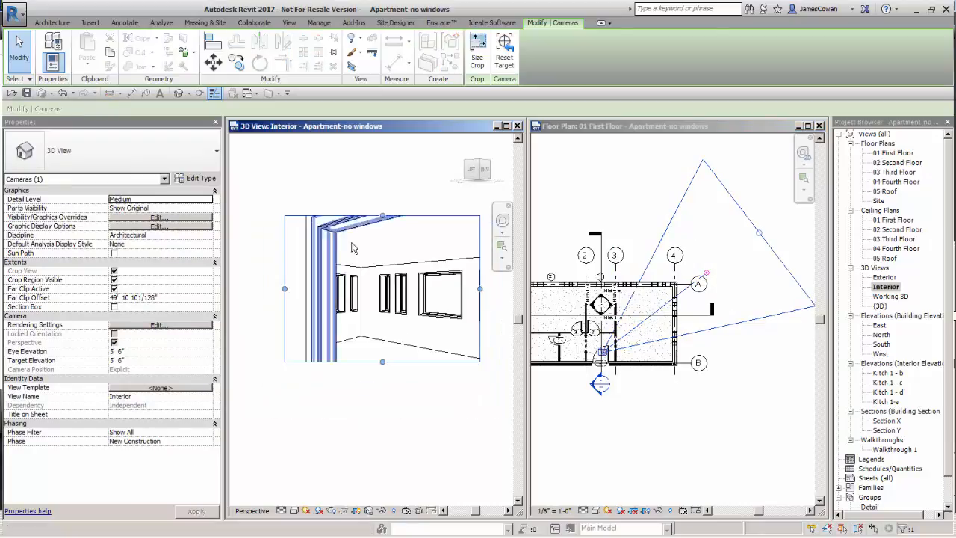
drag(284, 289, 256, 288)
middle_drag(365, 292, 298, 293)
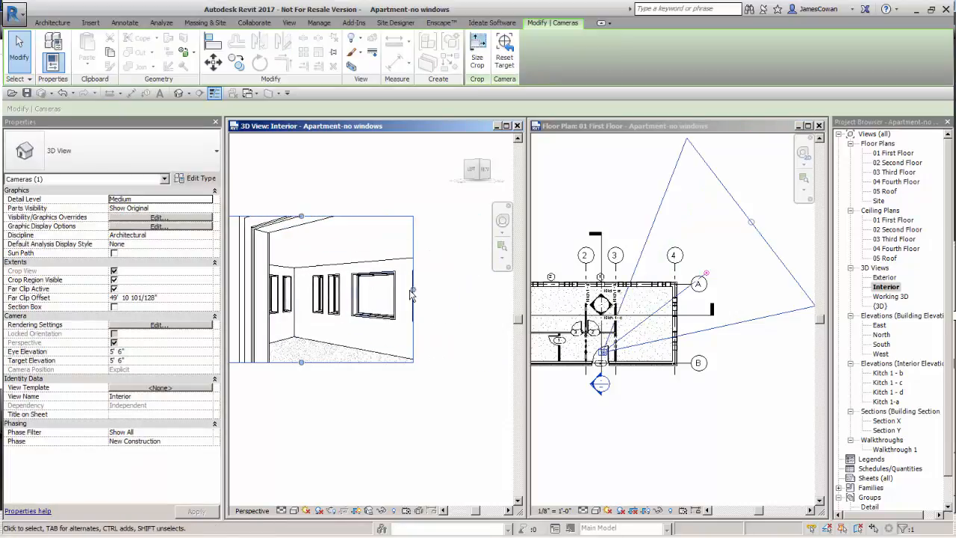
drag(415, 292, 448, 289)
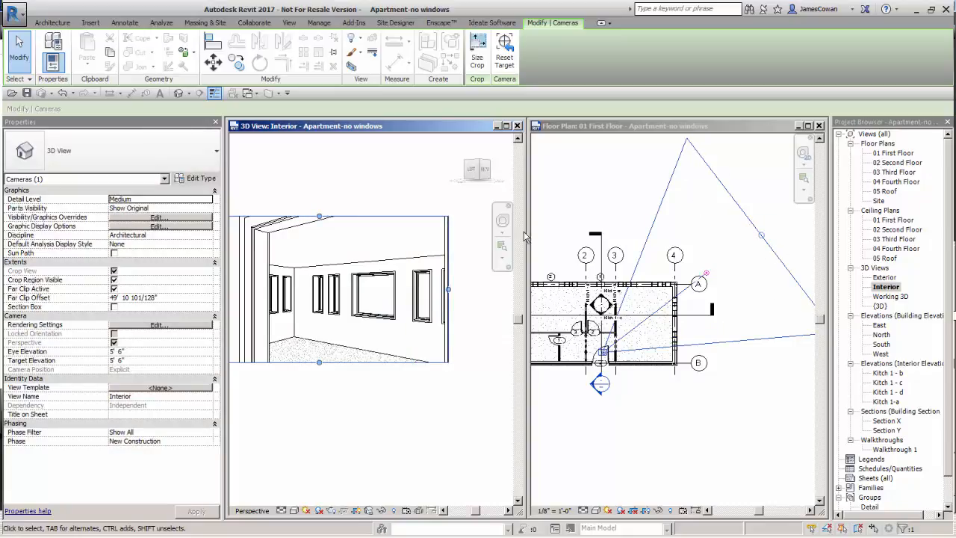
scroll(419, 193, down, 3)
middle_drag(415, 194, 427, 214)
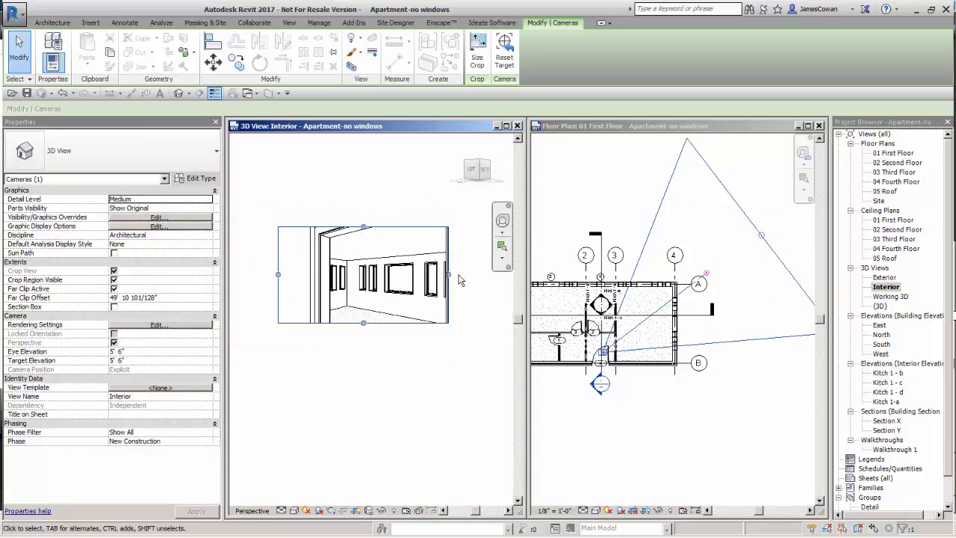
mouse_move(449, 275)
mouse_down()
mouse_move(464, 276)
mouse_move(456, 282)
mouse_up()
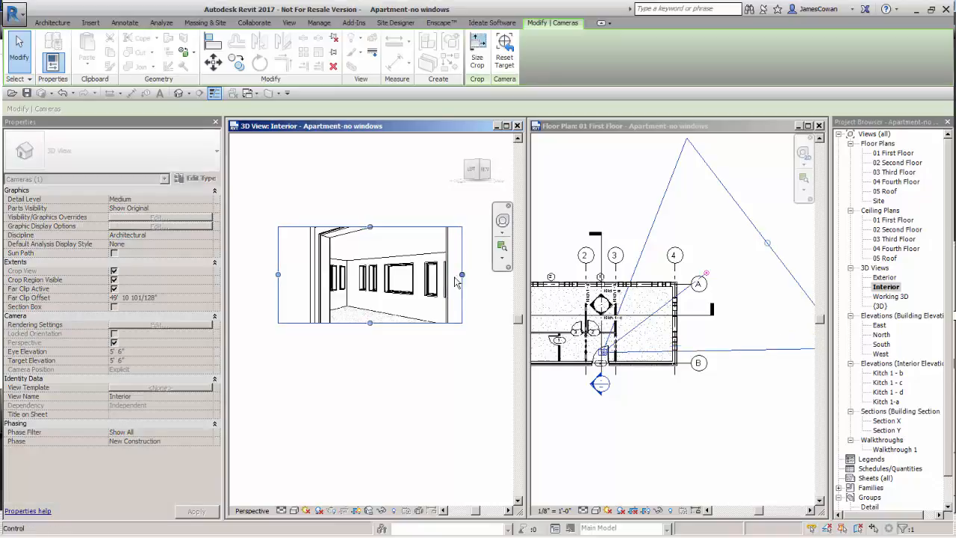
drag(278, 275, 273, 274)
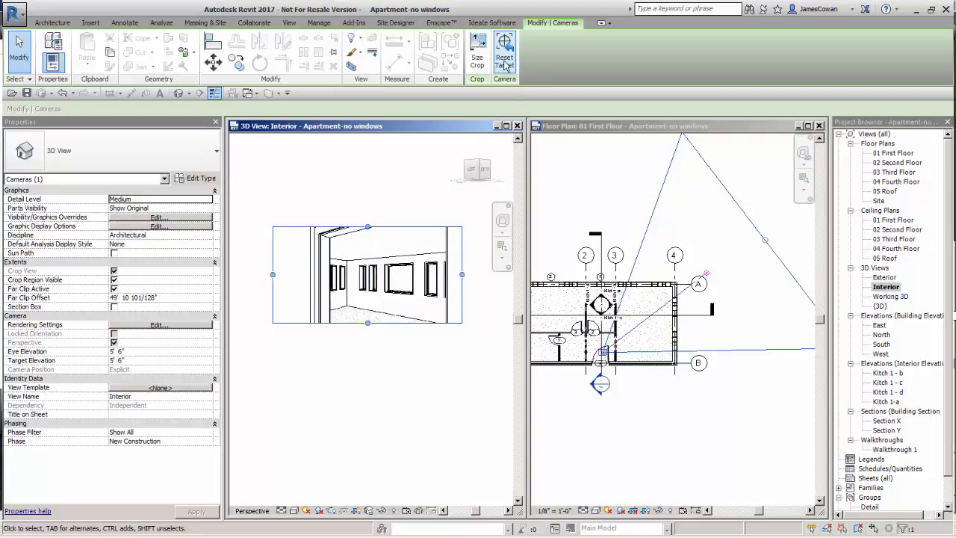
Reset the Interior camera's target, save the project, and reselect the camera to check its target in the plan.
click(506, 66)
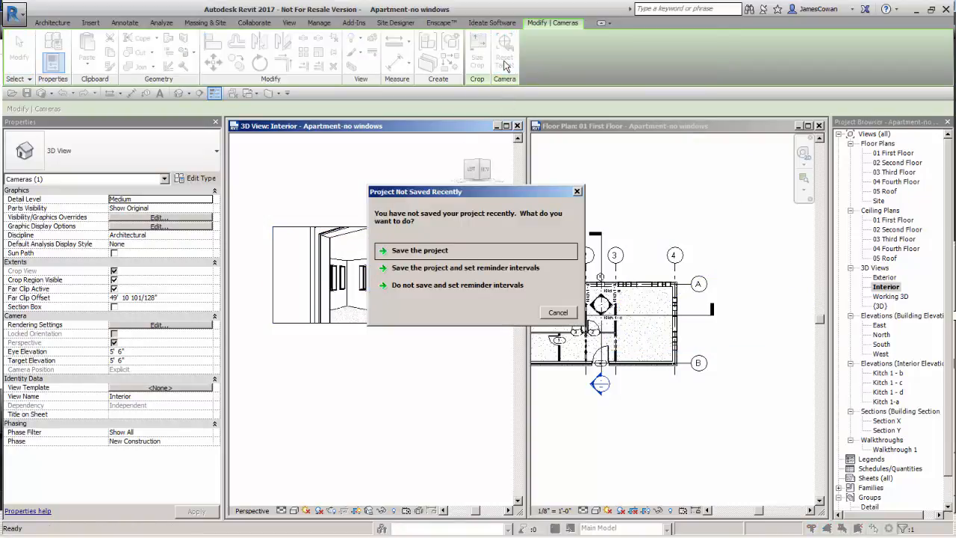
click(420, 253)
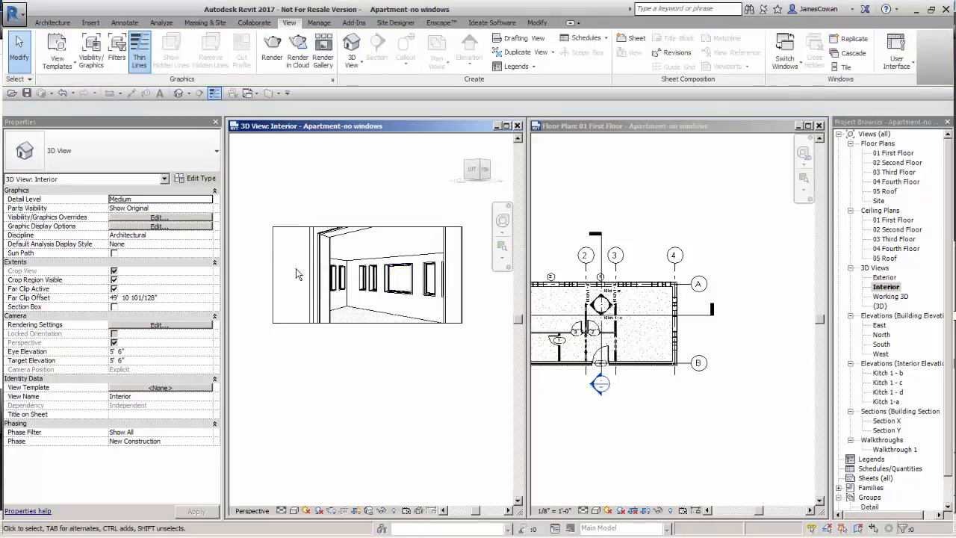
click(463, 275)
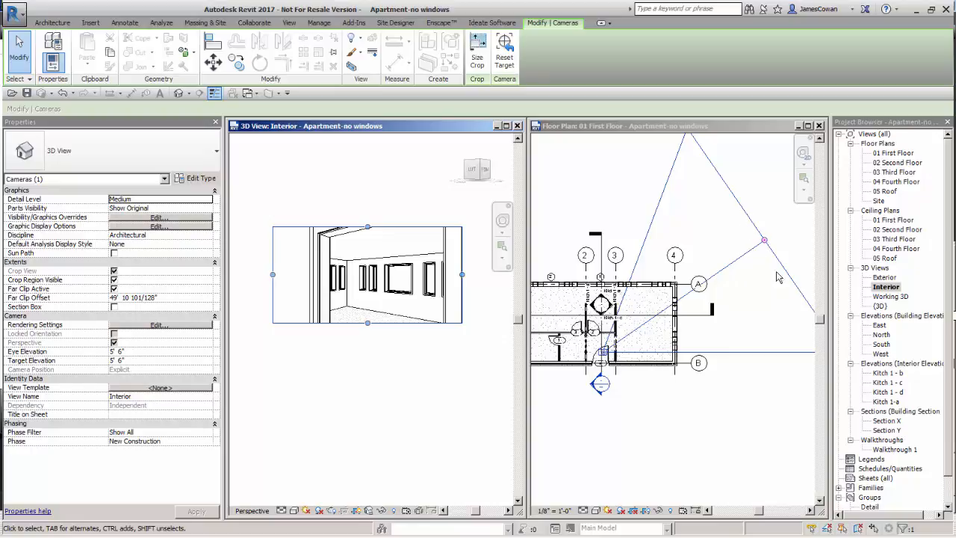
middle_drag(417, 208, 420, 209)
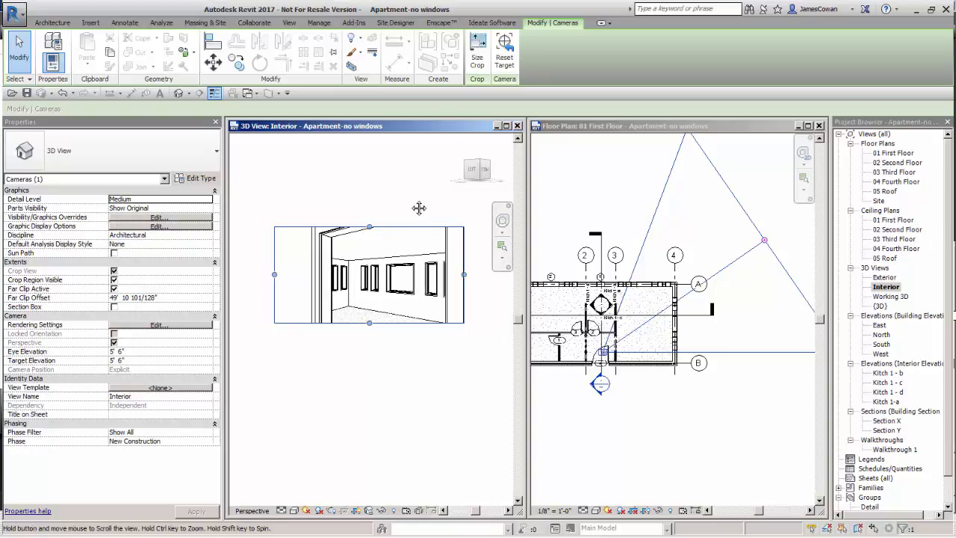
scroll(419, 208, up, 2)
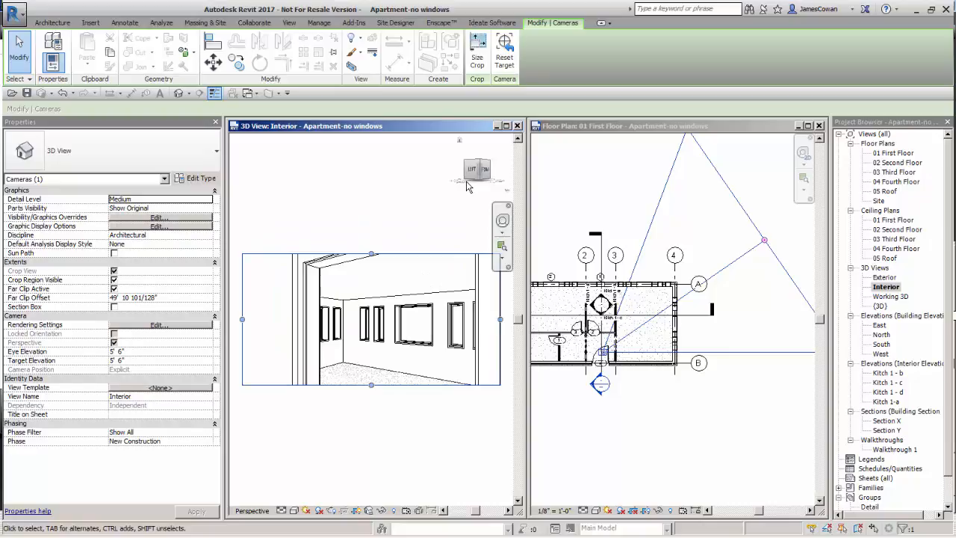
Close the Interior 3D view window and maximize the 01 First Floor plan, with the whole building framed.
click(517, 125)
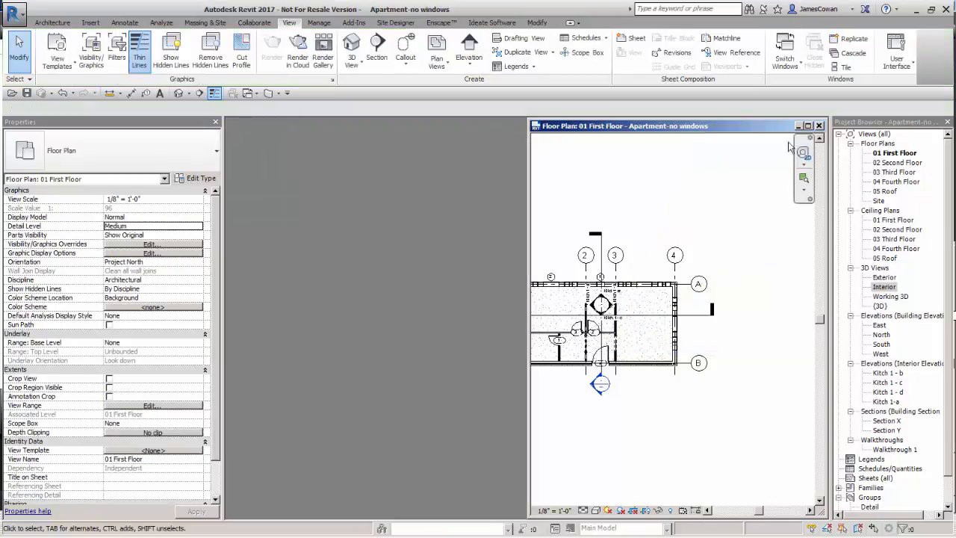
click(807, 127)
middle_drag(476, 342, 653, 356)
scroll(535, 363, up, 4)
middle_drag(574, 375, 621, 383)
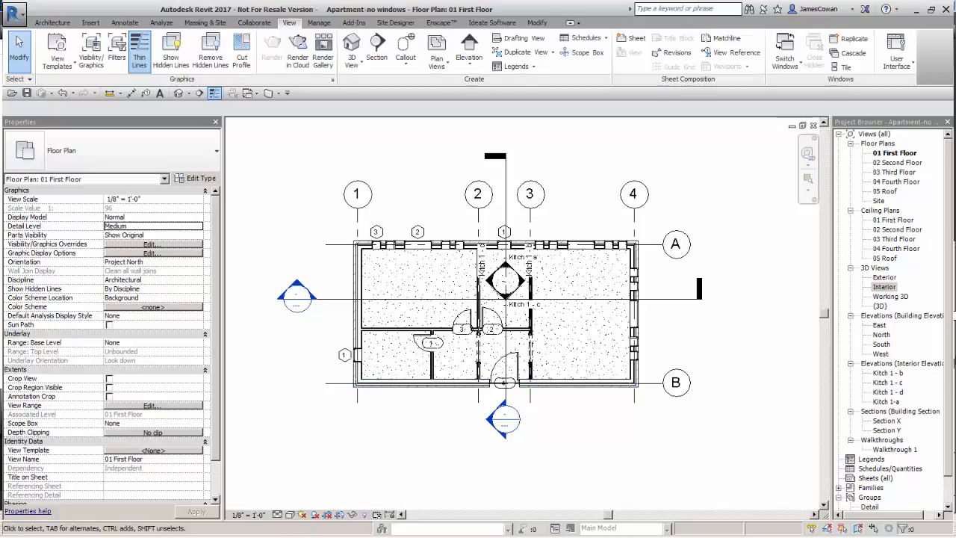
Review the Working 3D view and the Walkthrough 1 view with its camera boundary, and return to the 01 First Floor plan.
double_click(886, 297)
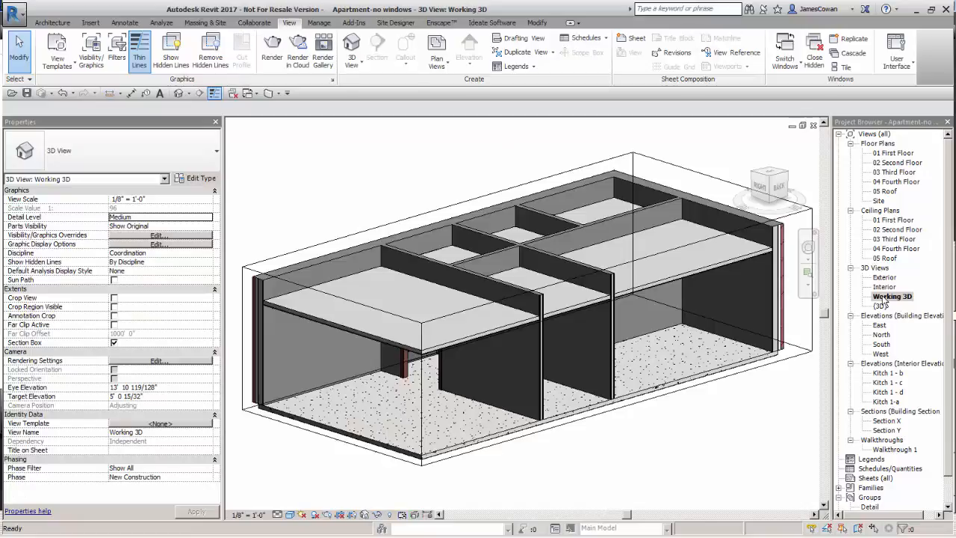
double_click(893, 450)
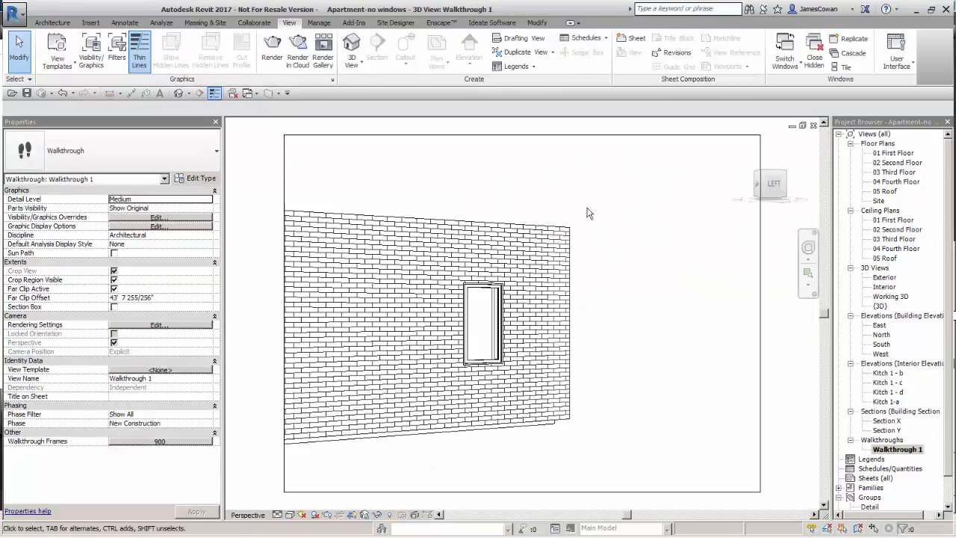
click(564, 141)
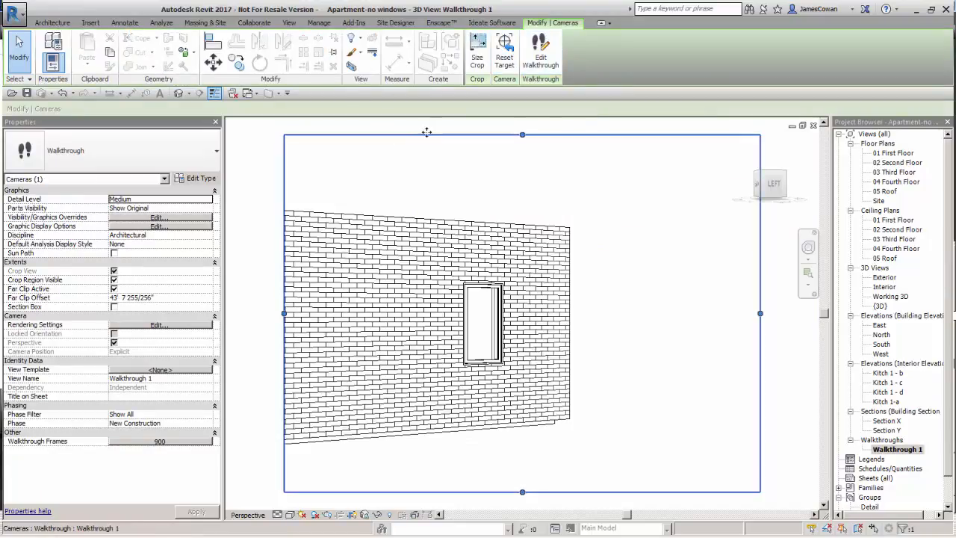
double_click(891, 153)
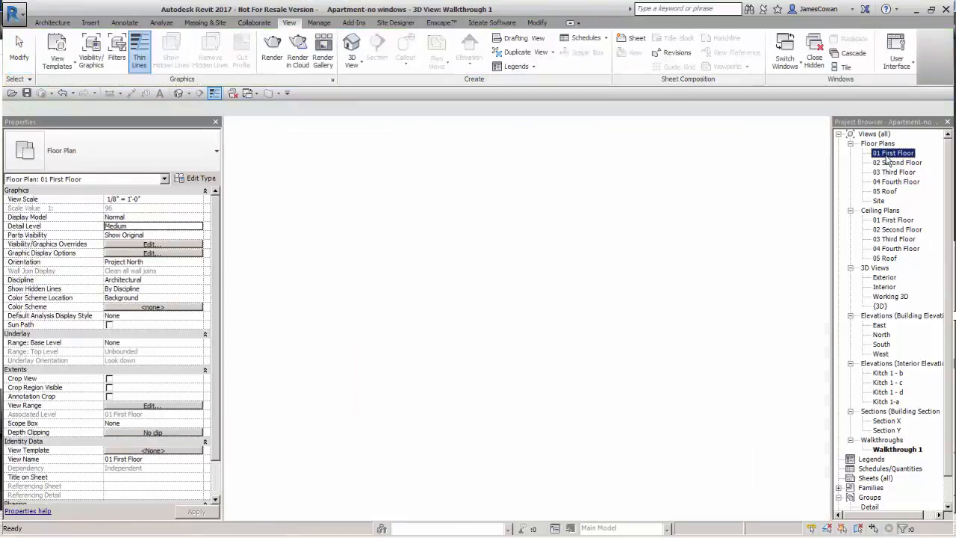
click(604, 202)
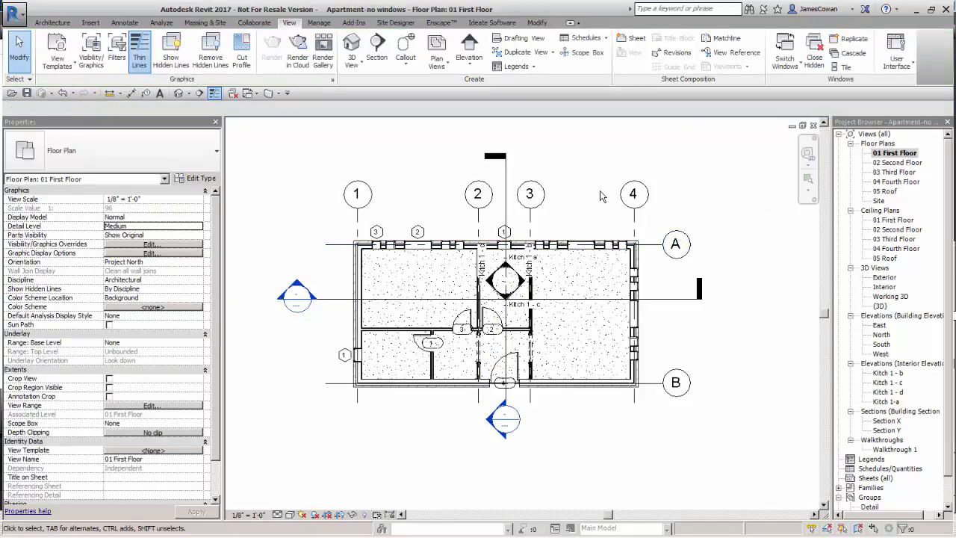